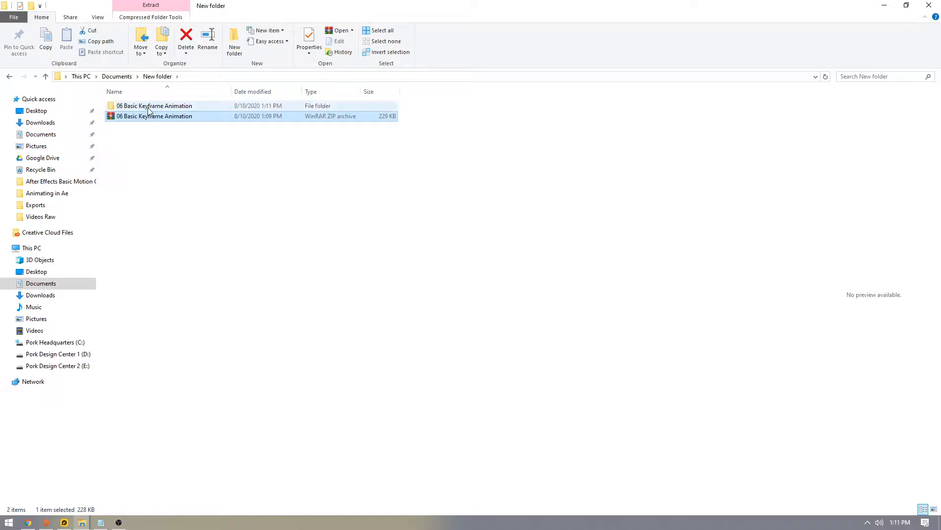
# Step: Open the 06 Basic KeyFrameAnimation project from the extracted 06 Basic Keyframe Animation folder and collapse the properties of all layers
pyautogui.doubleClick(149, 106)
pyautogui.doubleClick(149, 107)
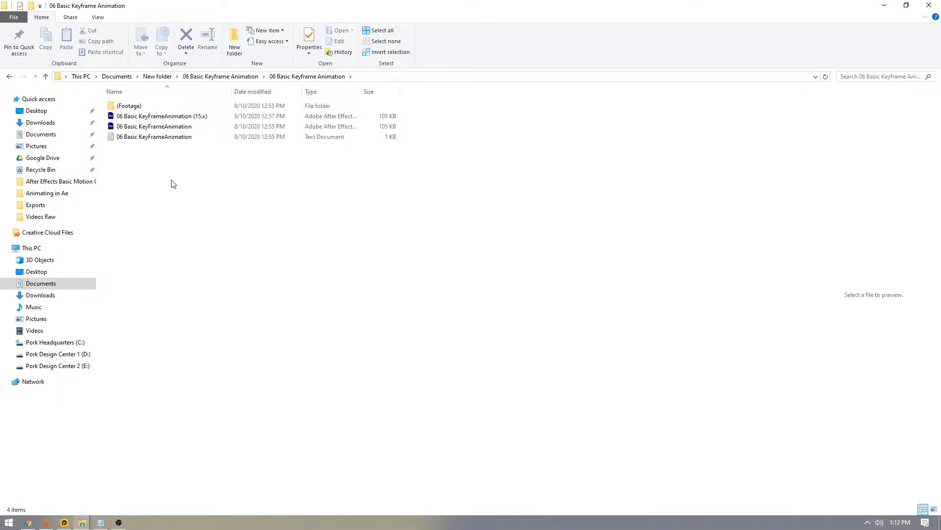
pyautogui.doubleClick(180, 128)
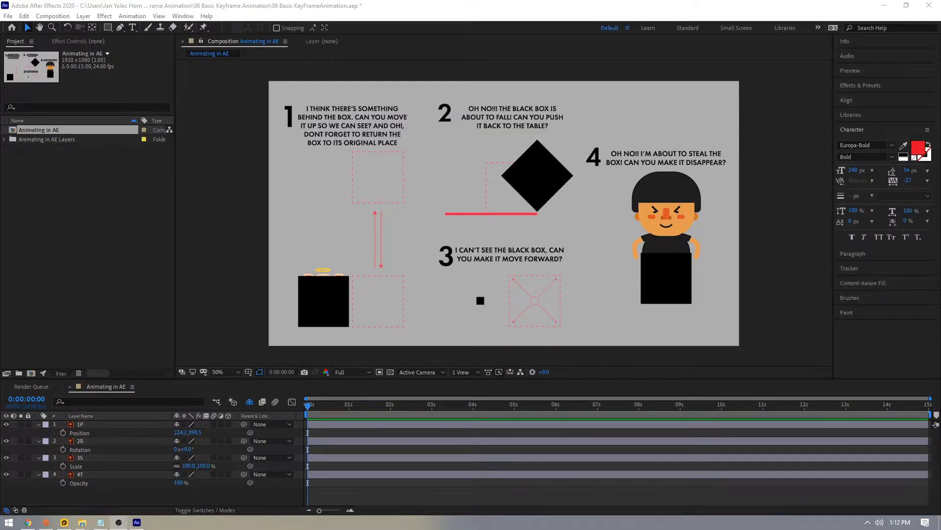
pyautogui.press('u')
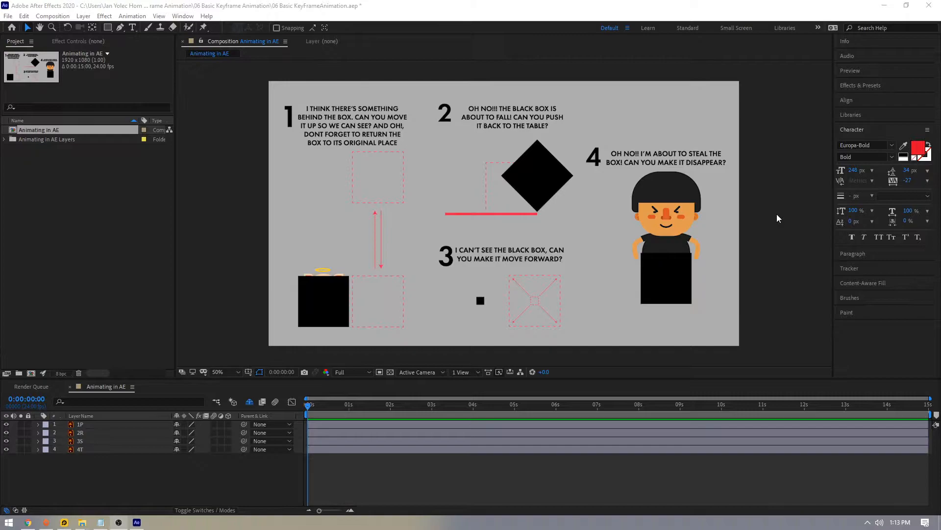
# Step: Reveal the Position, Scale, Rotation and Opacity properties of layer 1P together
pyautogui.click(105, 423)
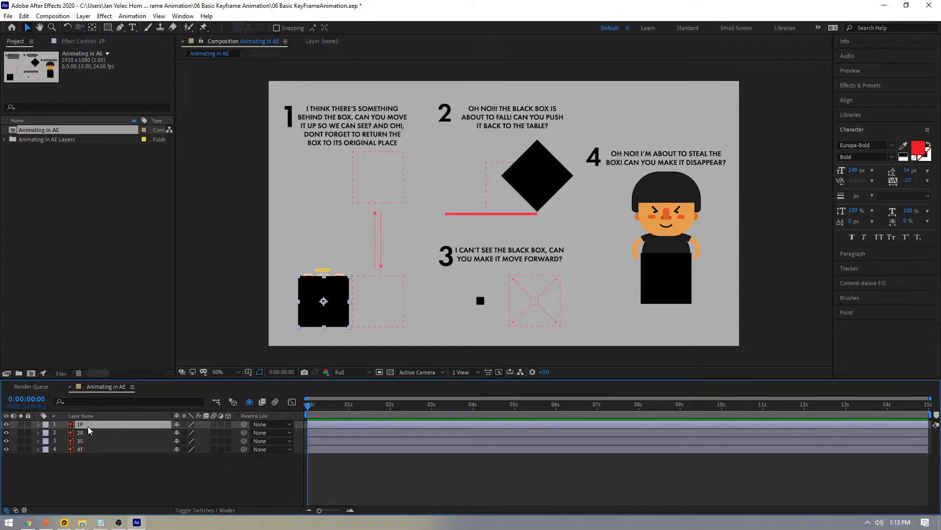
pyautogui.press('p')
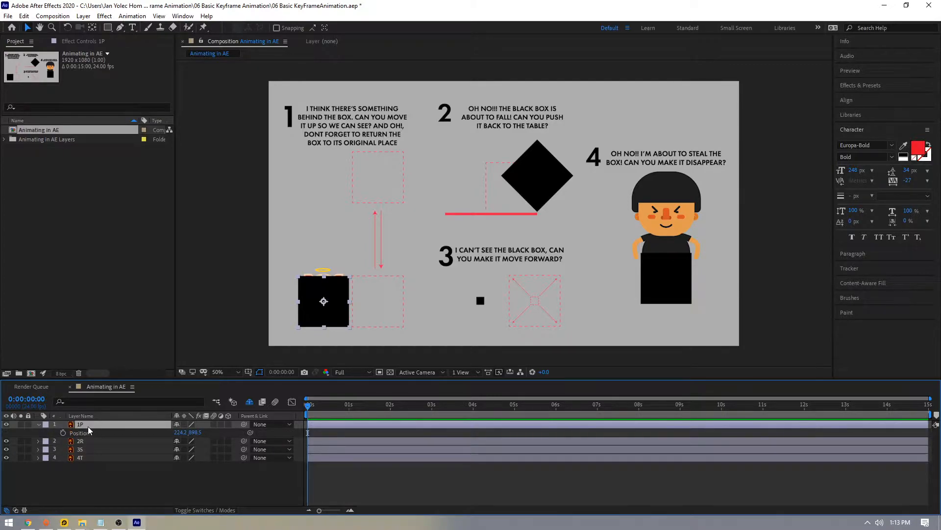
pyautogui.press('r')
pyautogui.press('s')
pyautogui.press('t')
pyautogui.hotkey('shift', 'p')
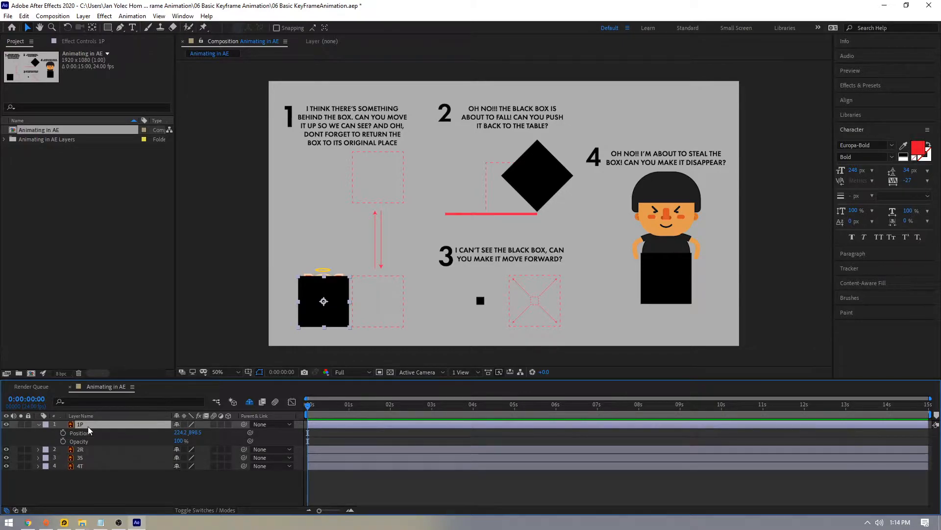
pyautogui.hotkey('shift', 'r')
pyautogui.hotkey('shift', 's')
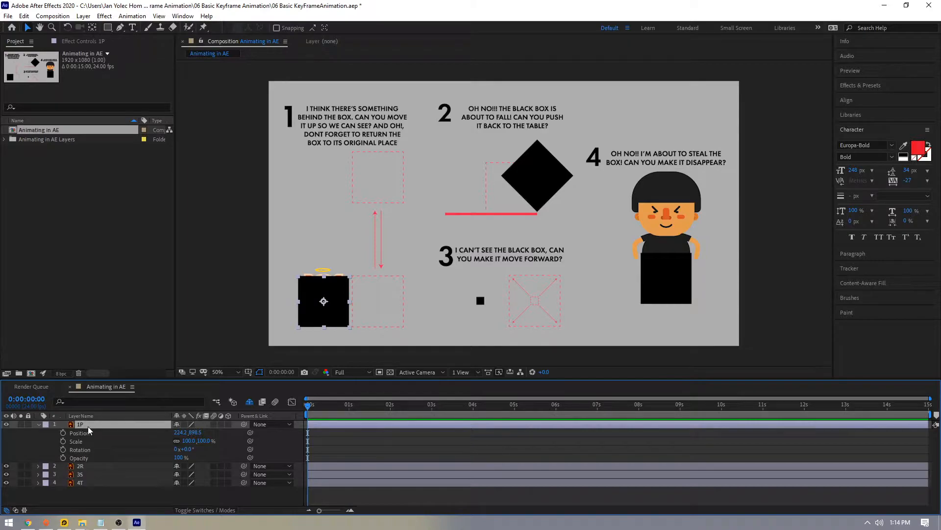
# Step: Hide all four transform properties of layer 1P and deselect the layer
pyautogui.hotkey('shift', 'p')
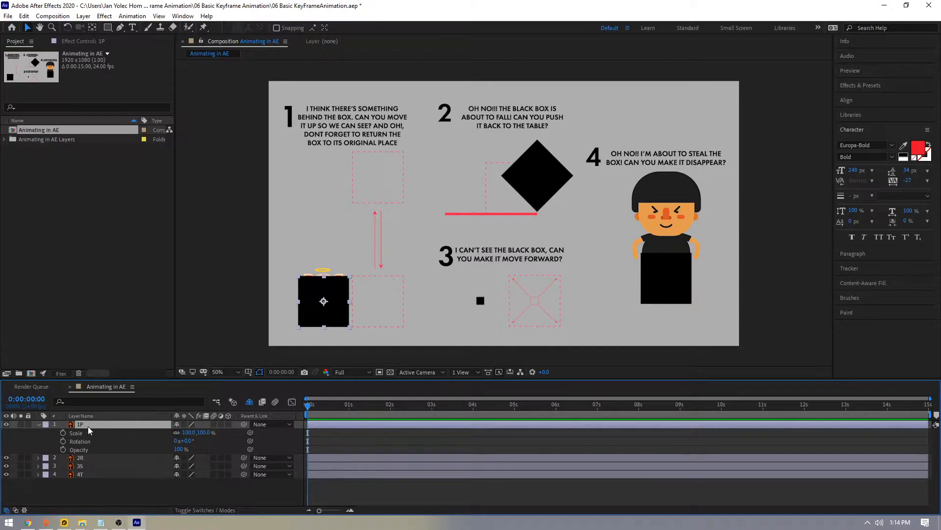
pyautogui.hotkey('shift', 's')
pyautogui.hotkey('shift', 'r')
pyautogui.hotkey('shift', 't')
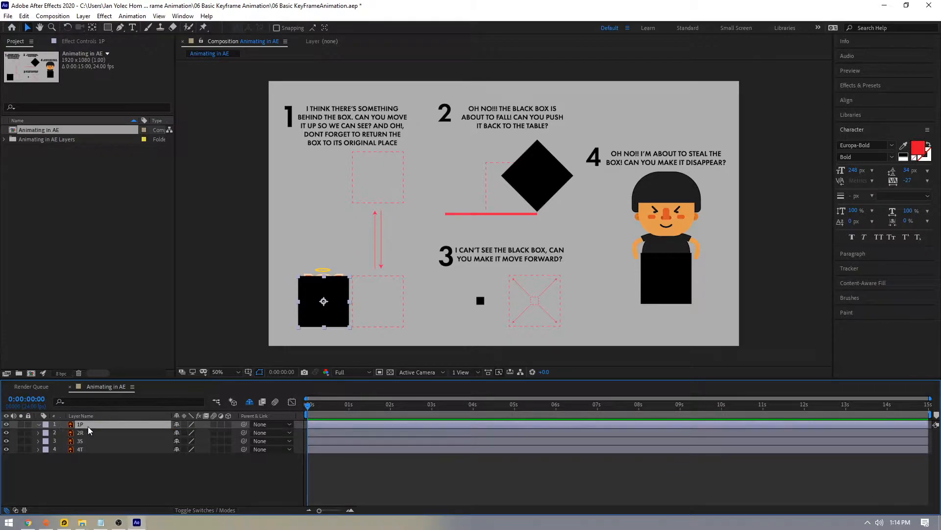
pyautogui.click(195, 199)
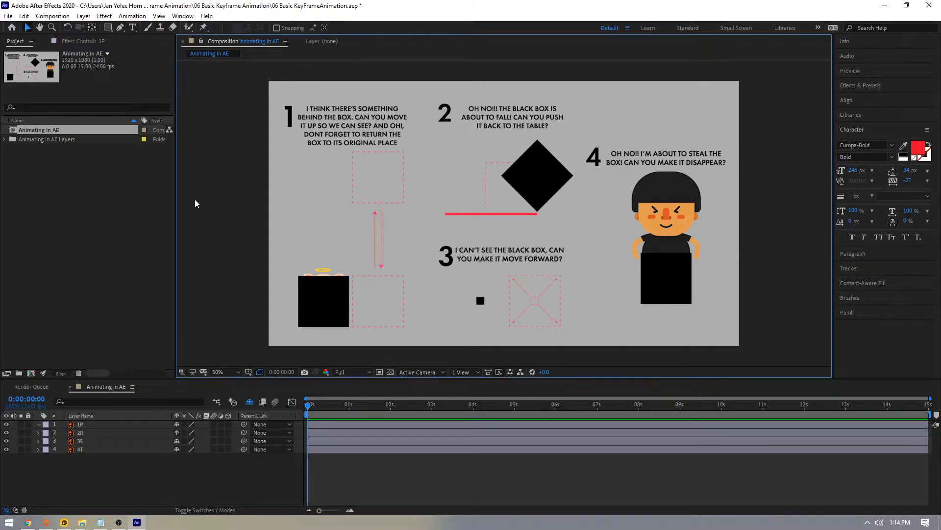
# Step: Show the Position property of layer 1P and set its first keyframe at 0:00:00:00
pyautogui.click(95, 424)
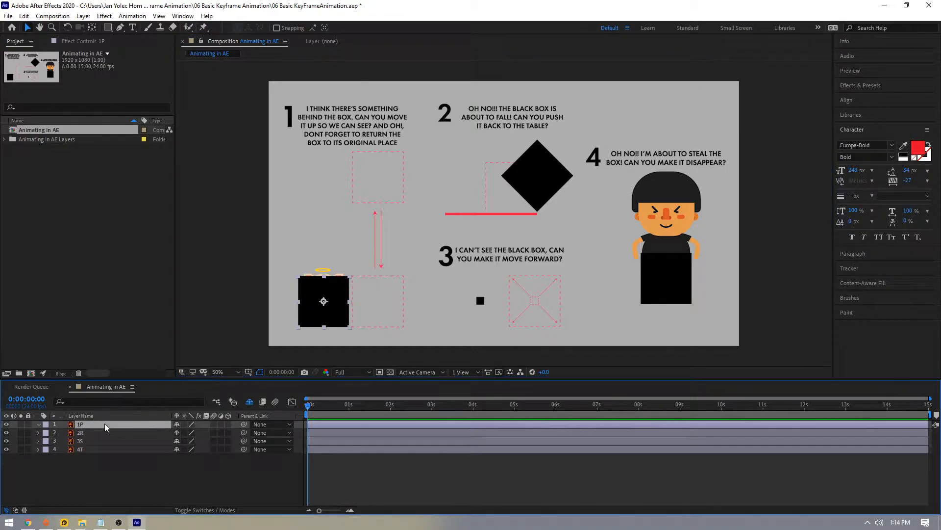
pyautogui.press('p')
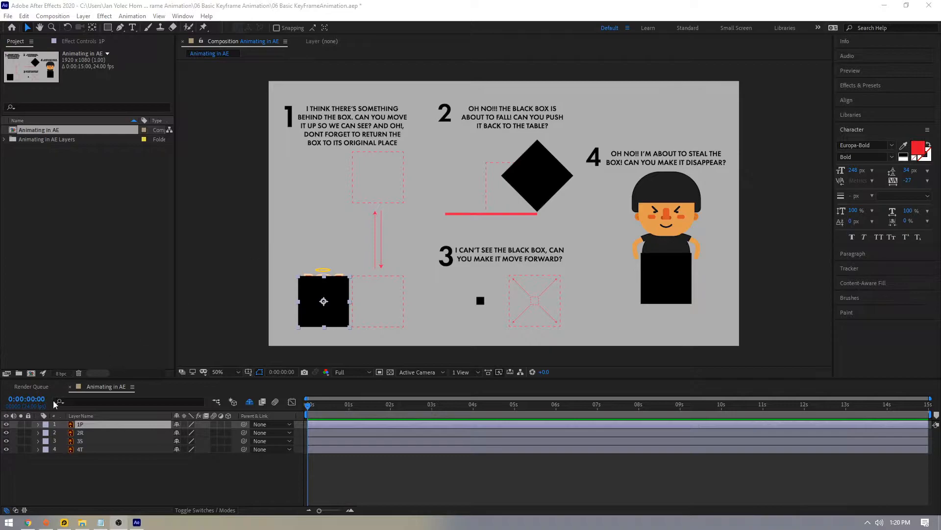
pyautogui.click(87, 425)
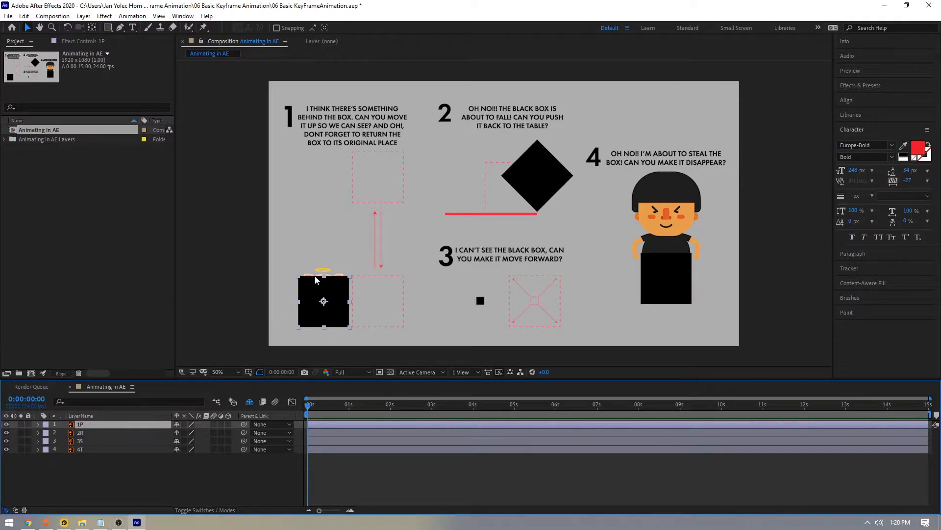
pyautogui.press('p')
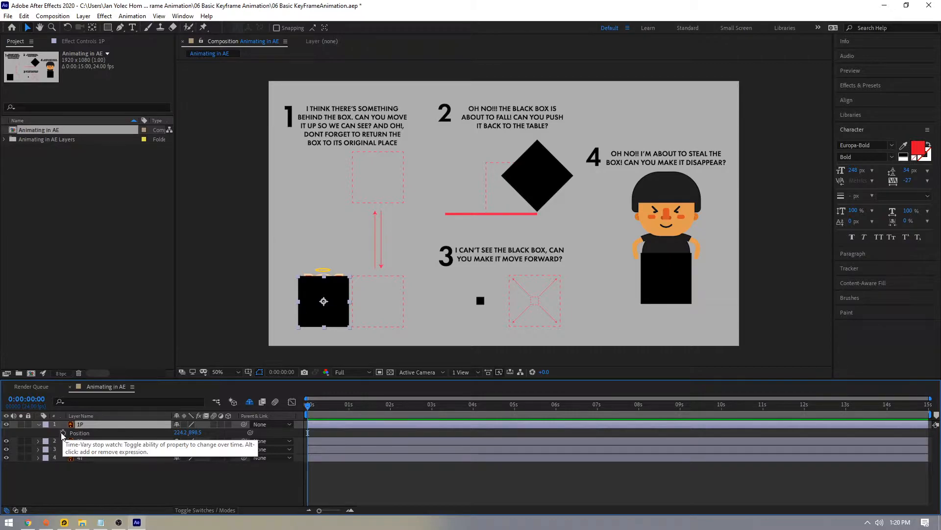
pyautogui.moveTo(363, 406); pyautogui.dragTo(367, 414)
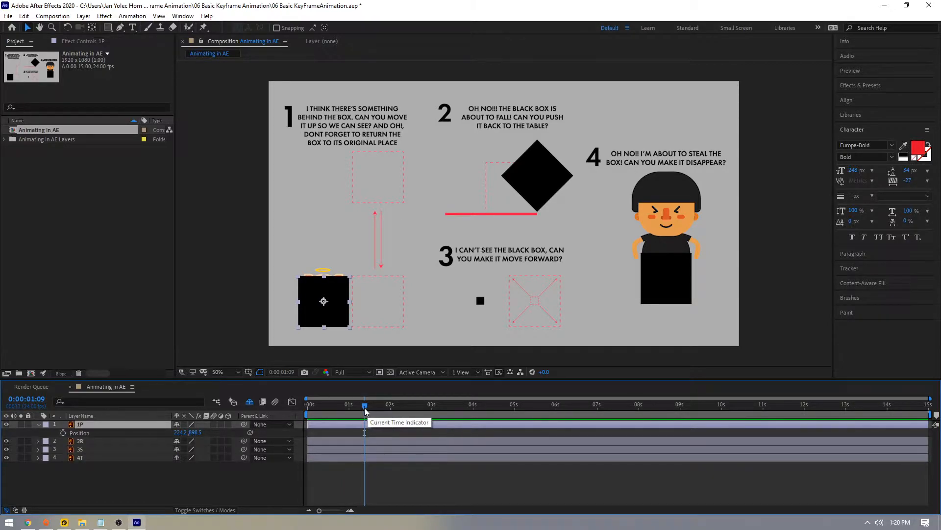
pyautogui.moveTo(364, 408); pyautogui.dragTo(307, 415)
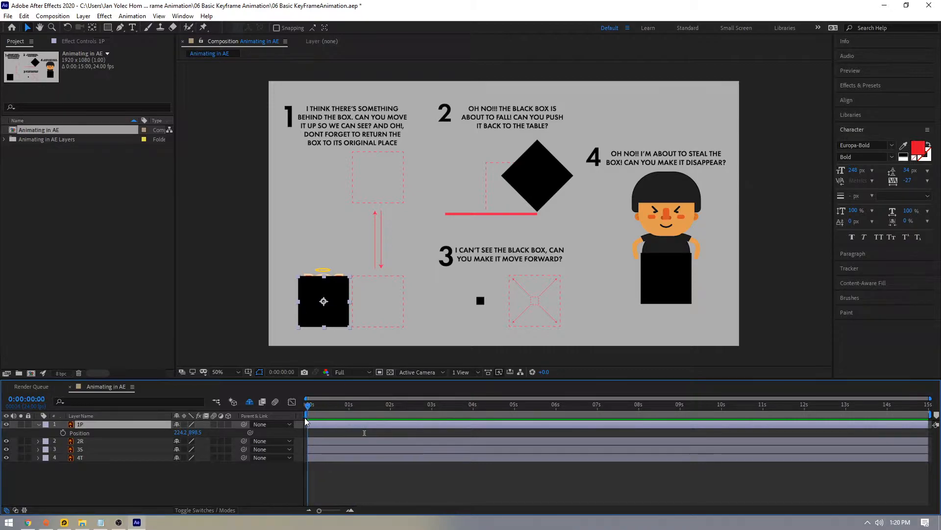
pyautogui.click(63, 432)
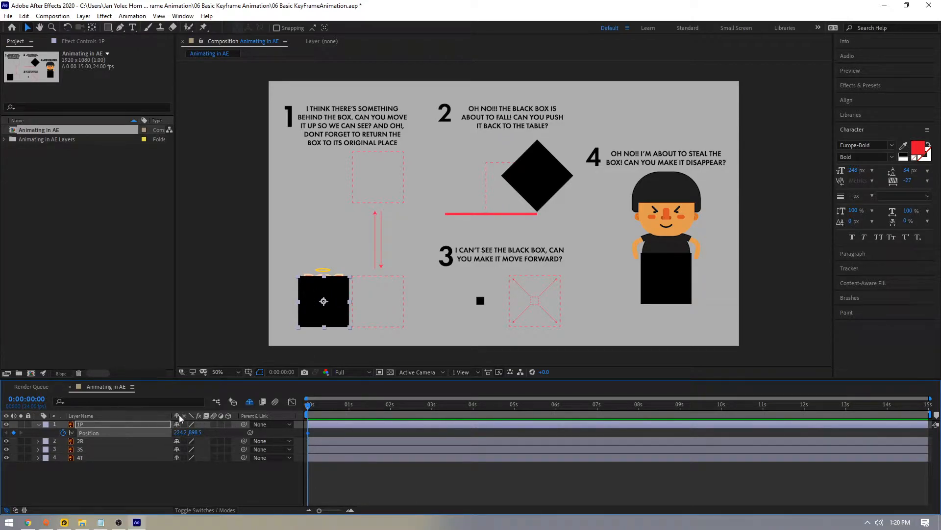
# Step: At 0:00:01:00, move the first black box straight up to the upper dashed square's level, at Position 224.2, 388.5
pyautogui.moveTo(307, 406); pyautogui.dragTo(350, 415)
pyautogui.moveTo(195, 433); pyautogui.dragTo(192, 434)
pyautogui.hotkey('ctrl', 'z')
pyautogui.moveTo(334, 314); pyautogui.dragTo(392, 190)
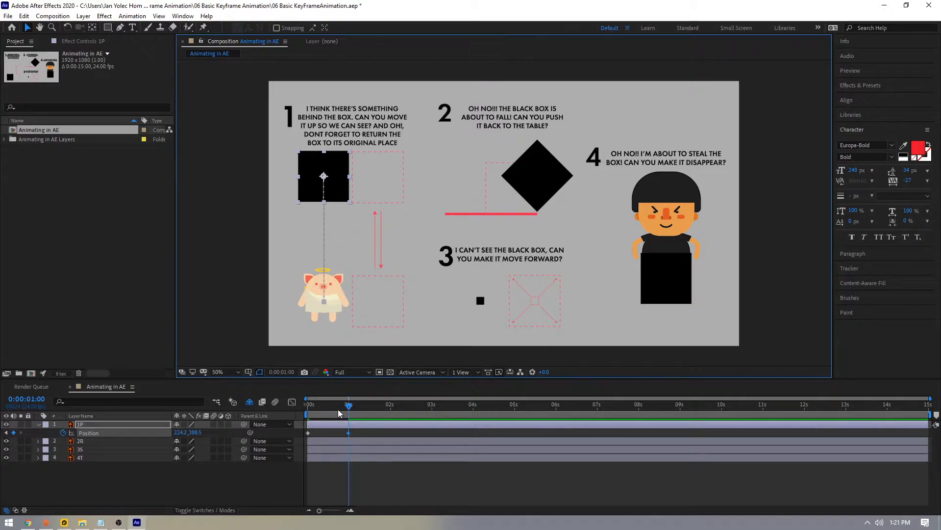
# Step: Scrub and play back the first box's upward movement from the start of the timeline
pyautogui.moveTo(349, 405); pyautogui.dragTo(239, 424)
pyautogui.press('space')
pyautogui.click(320, 405)
pyautogui.moveTo(304, 418); pyautogui.dragTo(249, 432)
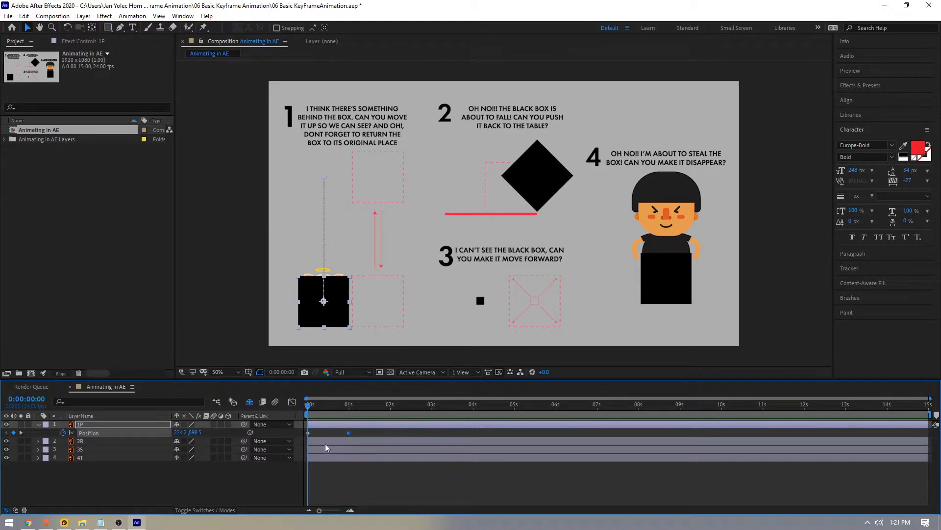
pyautogui.moveTo(336, 415); pyautogui.dragTo(297, 414)
pyautogui.click(355, 432)
pyautogui.click(349, 432)
pyautogui.moveTo(349, 434); pyautogui.dragTo(330, 438)
pyautogui.moveTo(315, 407); pyautogui.dragTo(297, 413)
pyautogui.press('space')
pyautogui.press('space')
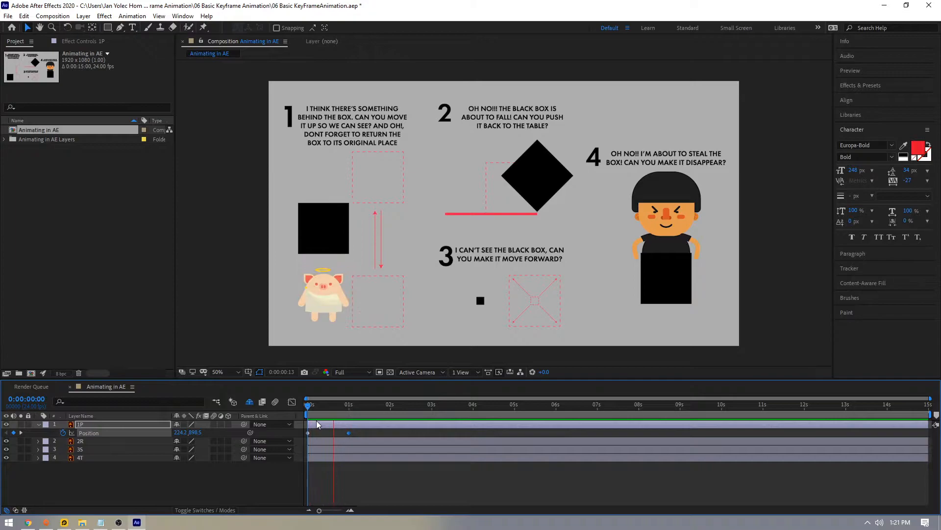
# Step: Replay the movement between the two Position keyframes and return the playhead to 0:00:01:00
pyautogui.moveTo(349, 433); pyautogui.dragTo(331, 439)
pyautogui.moveTo(322, 404); pyautogui.dragTo(391, 438)
pyautogui.press('space')
pyautogui.press('space')
pyautogui.press('space')
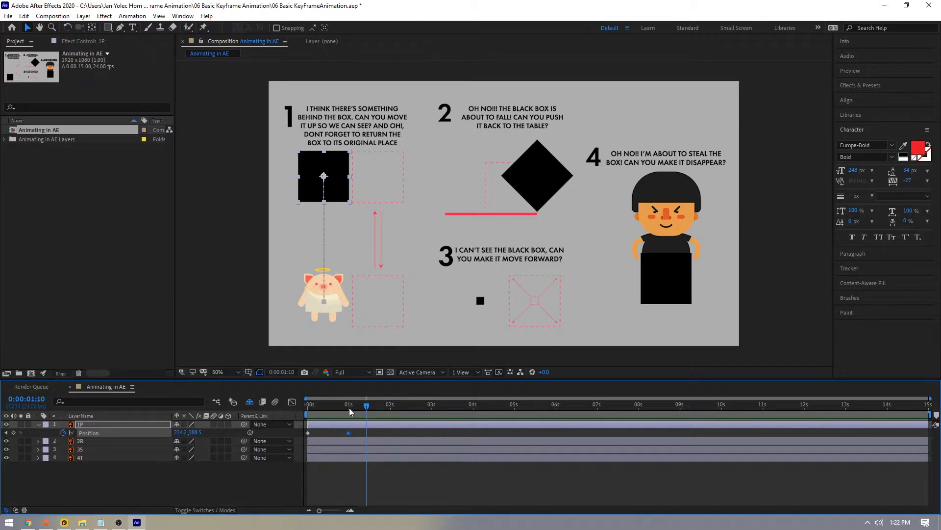
pyautogui.moveTo(349, 408); pyautogui.dragTo(311, 427)
pyautogui.press('space')
pyautogui.moveTo(348, 407); pyautogui.dragTo(348, 424)
pyautogui.moveTo(348, 433); pyautogui.dragTo(348, 432)
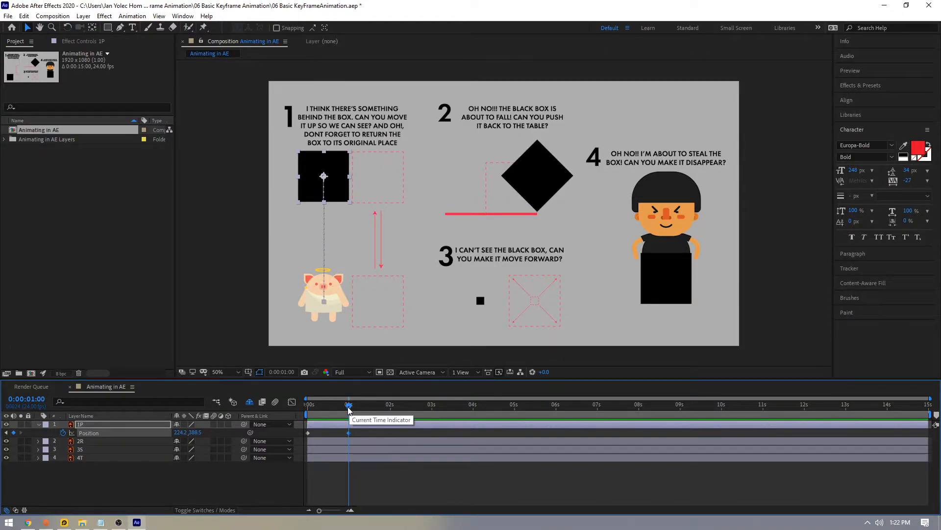
# Step: At 0:00:02:00, move the first box back down to its original place and preview the animation
pyautogui.moveTo(349, 408); pyautogui.dragTo(390, 417)
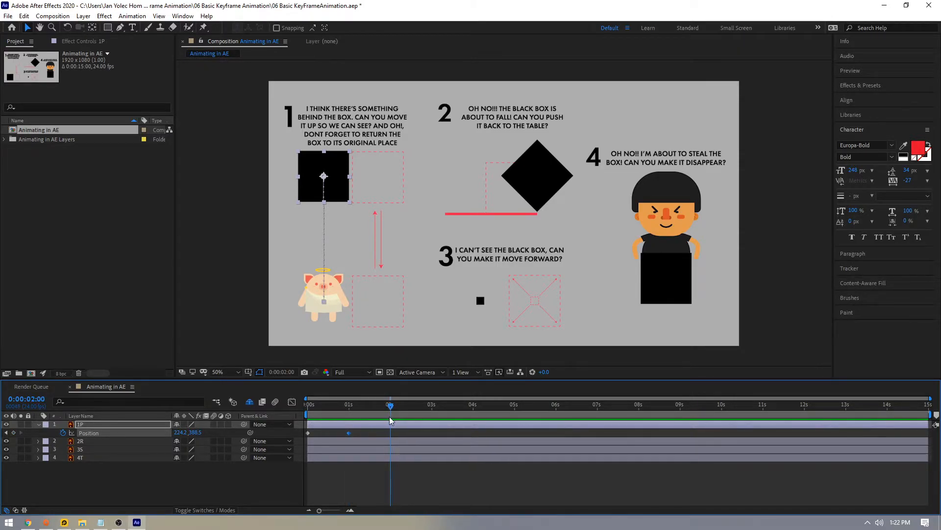
pyautogui.moveTo(341, 198); pyautogui.dragTo(350, 321)
pyautogui.press('Home')
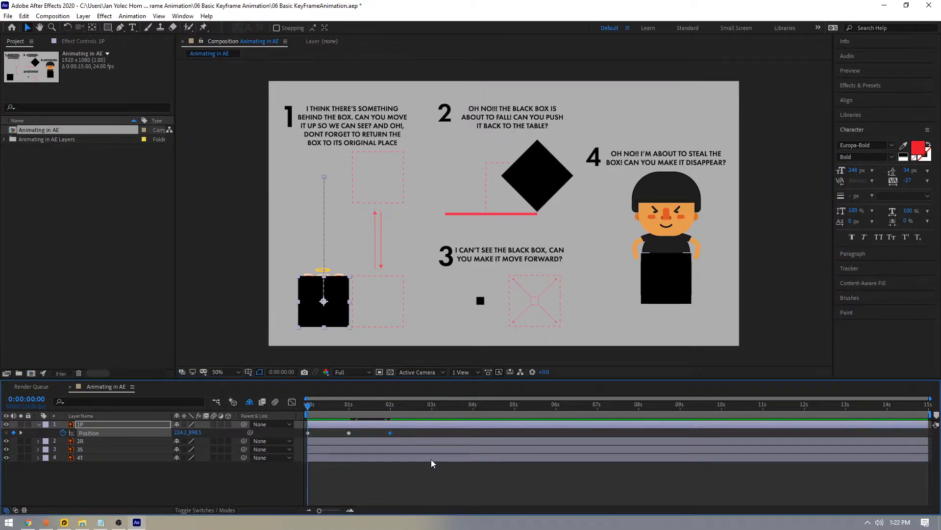
pyautogui.press('space')
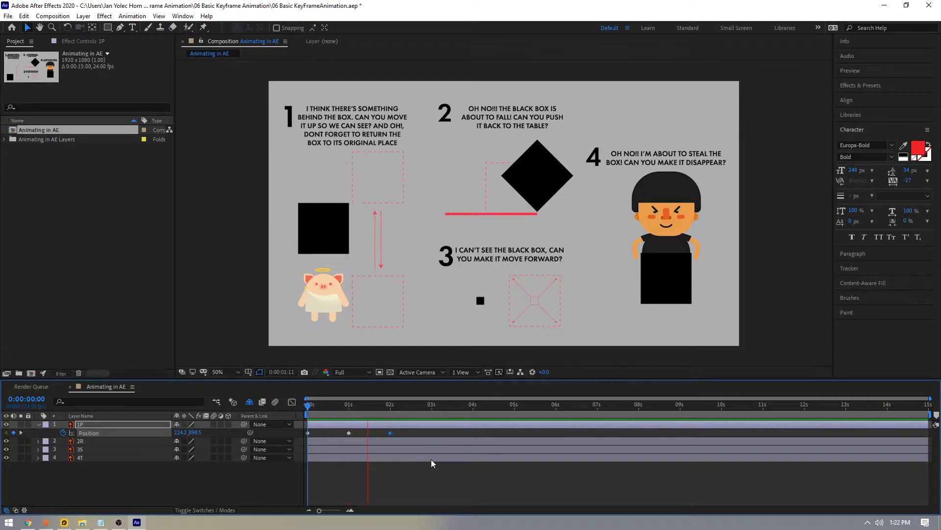
pyautogui.press('space')
# Step: Delete layer 1P's Position keyframe at 0:00:02:00
pyautogui.moveTo(385, 405); pyautogui.dragTo(391, 411)
pyautogui.moveTo(397, 429); pyautogui.dragTo(388, 437)
pyautogui.press('Delete')
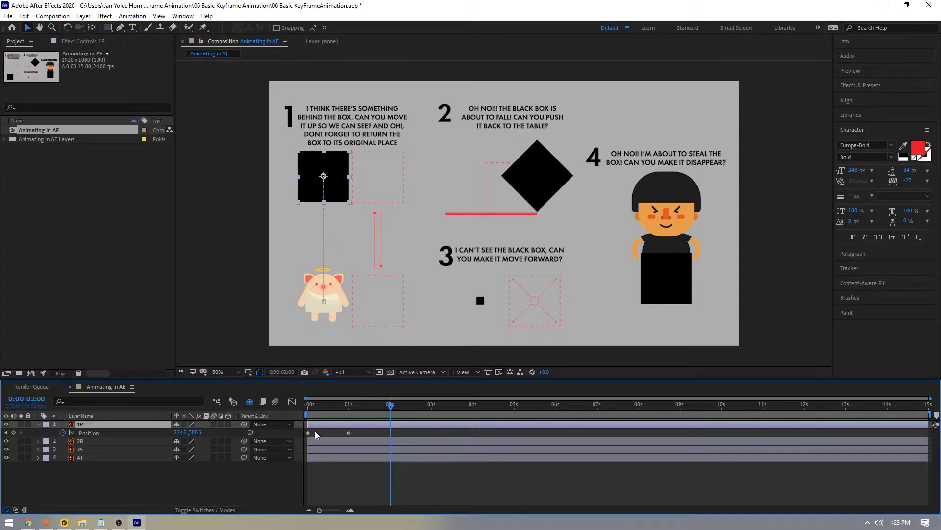
# Step: Copy the first Position keyframe of layer 1P and paste it at 0:00:02:00
pyautogui.moveTo(316, 430); pyautogui.dragTo(301, 447)
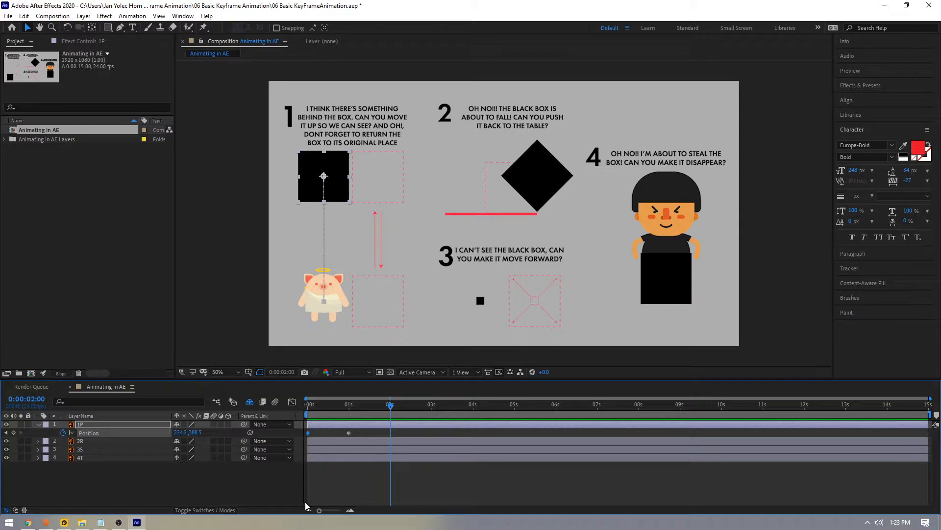
pyautogui.moveTo(389, 409); pyautogui.dragTo(390, 414)
pyautogui.hotkey('ctrl', 'v')
pyautogui.click(308, 432)
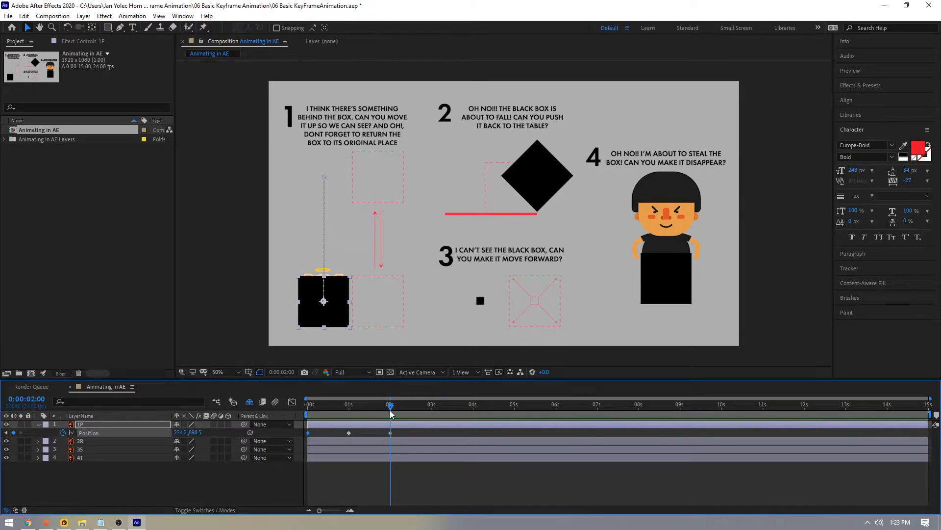
# Step: Delete the pasted Position keyframe at 0:00:02:00 and restore it
pyautogui.click(391, 433)
pyautogui.press('Delete')
pyautogui.moveTo(379, 411); pyautogui.dragTo(391, 416)
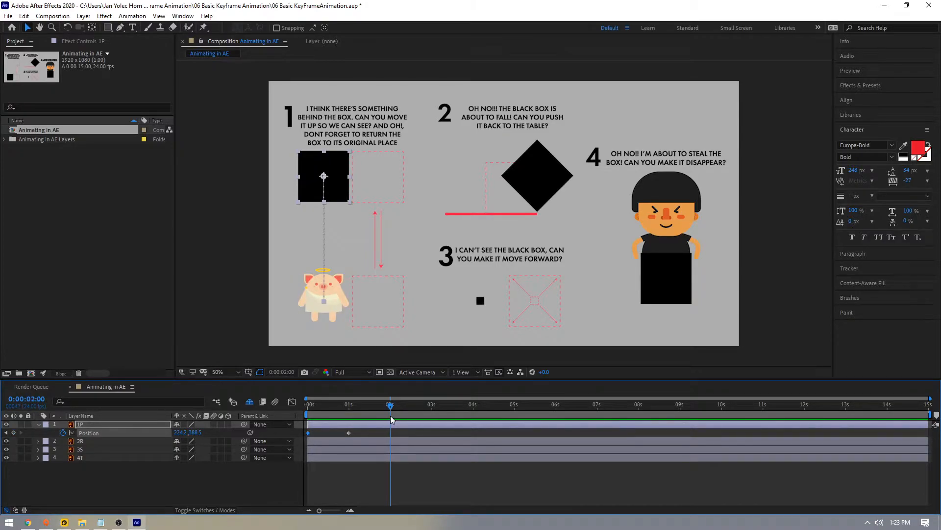
pyautogui.hotkey('ctrl', 'z')
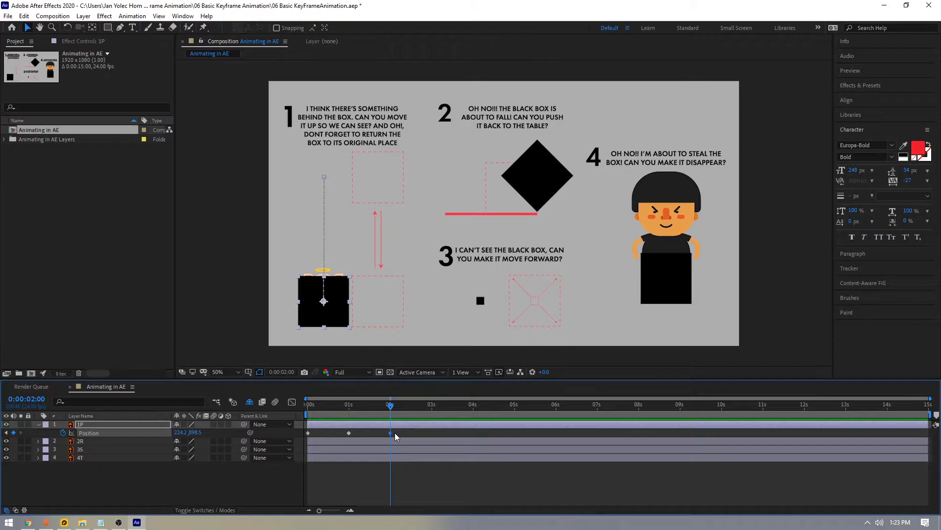
# Step: Play the box's up-and-down animation from the start of the timeline
pyautogui.press('Home')
pyautogui.press('space')
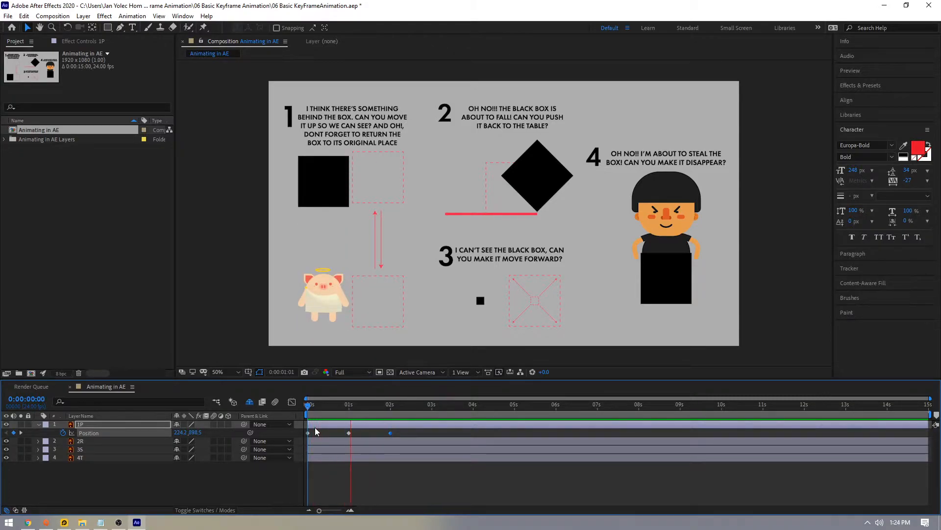
pyautogui.press('space')
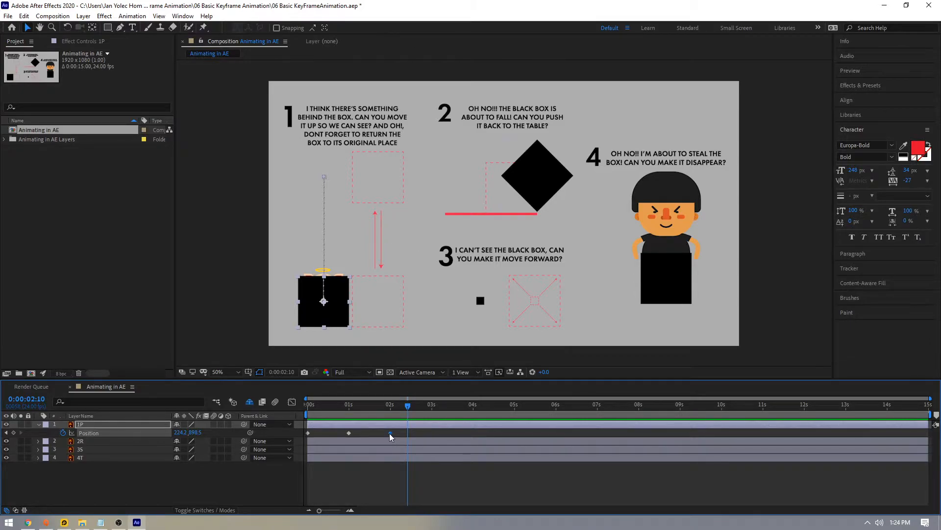
# Step: Delete the pasted Position keyframe at 0:00:02:00 and add a keyframe there that holds the box's raised position
pyautogui.press('Delete')
pyautogui.moveTo(350, 405); pyautogui.dragTo(392, 434)
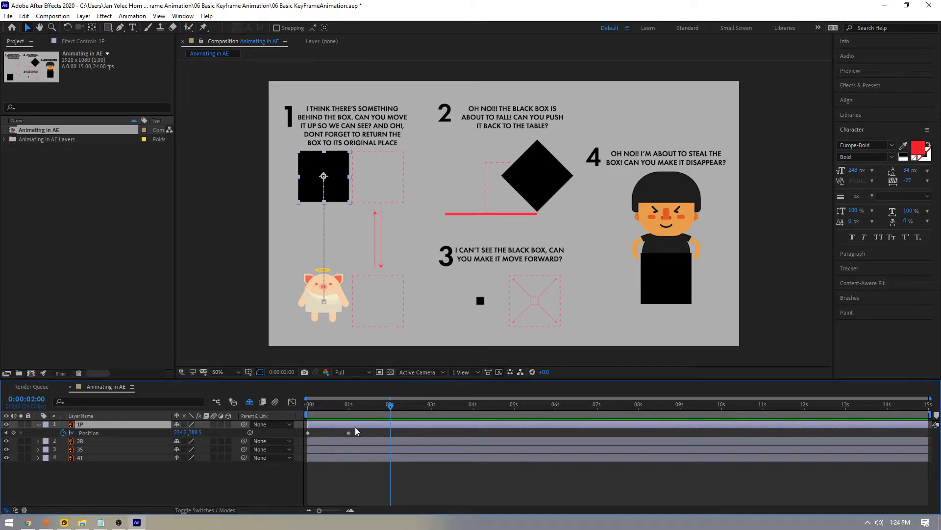
pyautogui.moveTo(349, 407); pyautogui.dragTo(390, 425)
pyautogui.rightClick(391, 423)
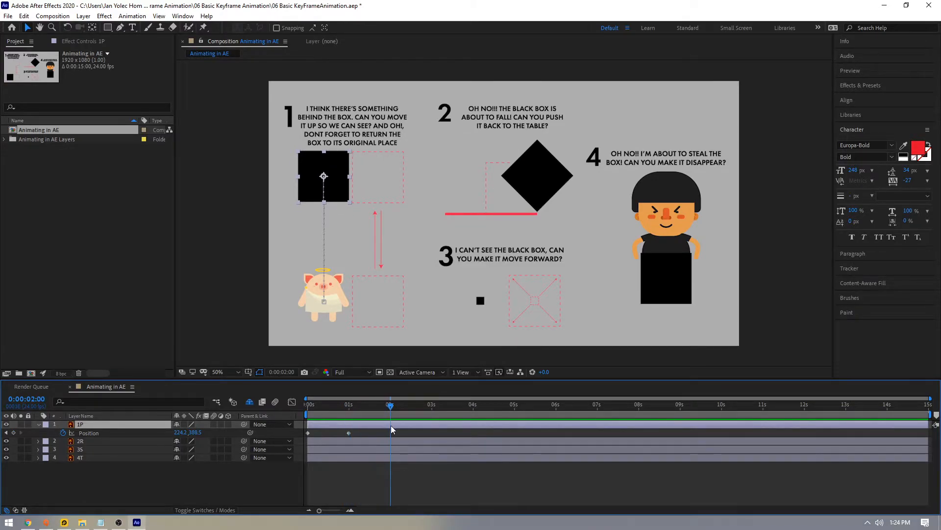
pyautogui.click(13, 433)
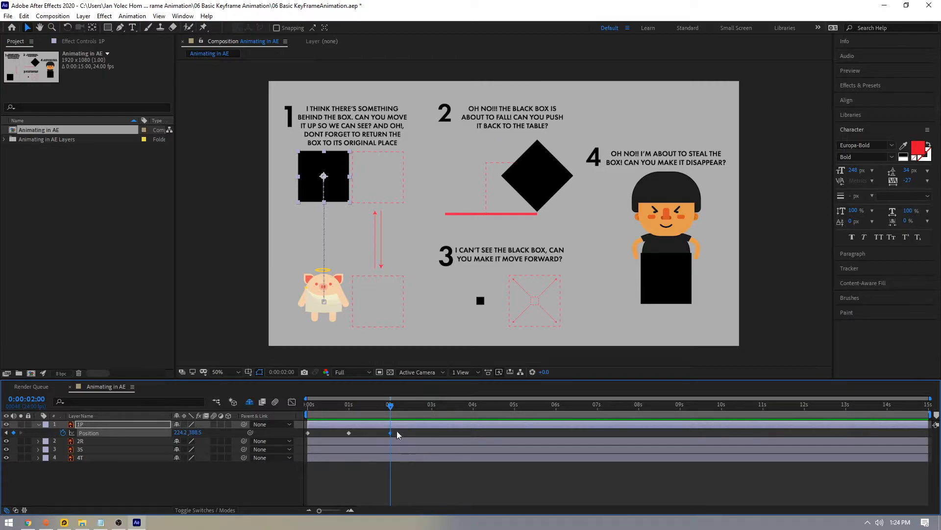
# Step: Play layer 1P's box animation from the start of the timeline to check the hold in the raised position
pyautogui.moveTo(391, 431)
pyautogui.moveTo(349, 405); pyautogui.dragTo(290, 419)
pyautogui.press('space')
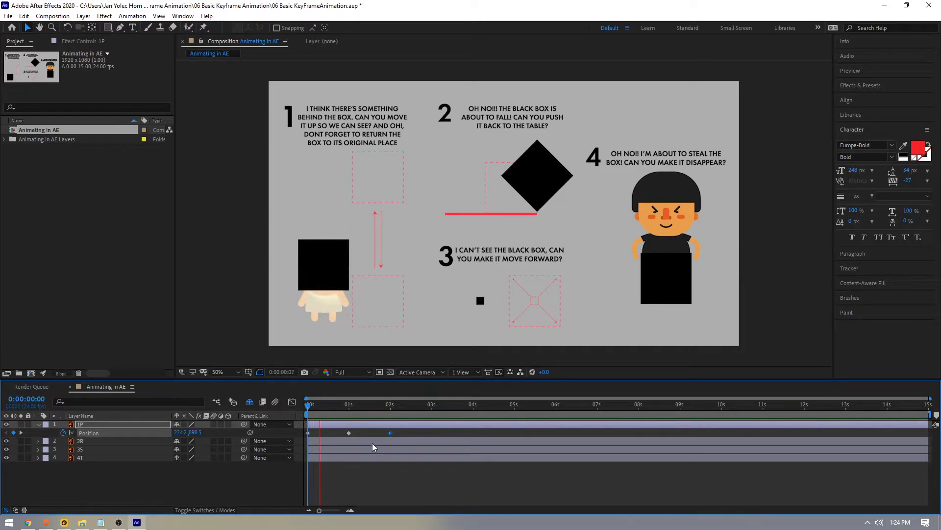
pyautogui.press('space')
# Step: Copy the first Position keyframe of layer 1P, paste it at 0:00:03:00, and play the animation from the start
pyautogui.moveTo(394, 408); pyautogui.dragTo(431, 412)
pyautogui.click(308, 433)
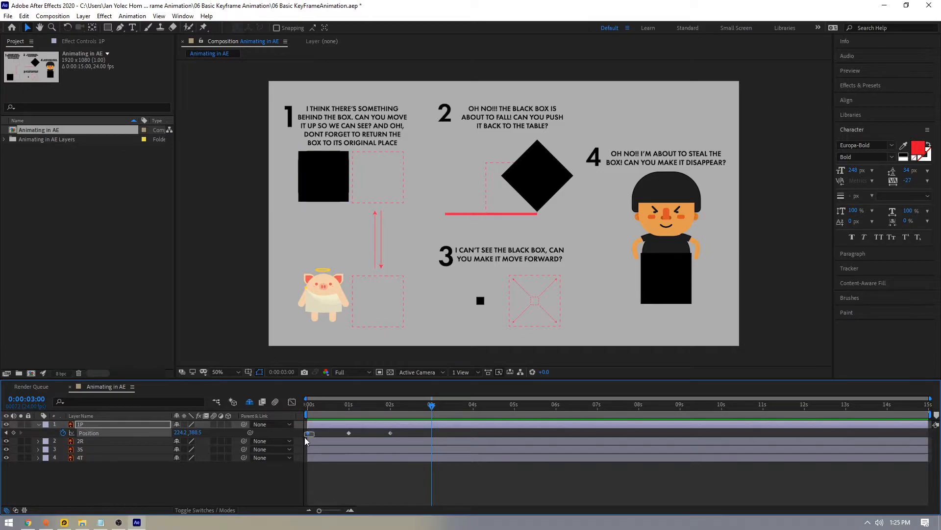
pyautogui.hotkey('ctrl', 'c')
pyautogui.hotkey('ctrl', 'v')
pyautogui.moveTo(358, 408); pyautogui.dragTo(264, 419)
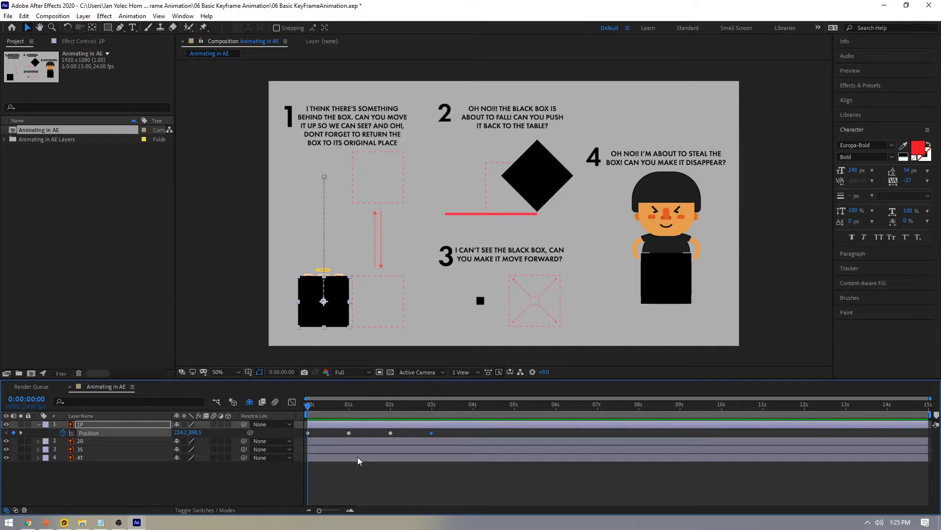
pyautogui.press('space')
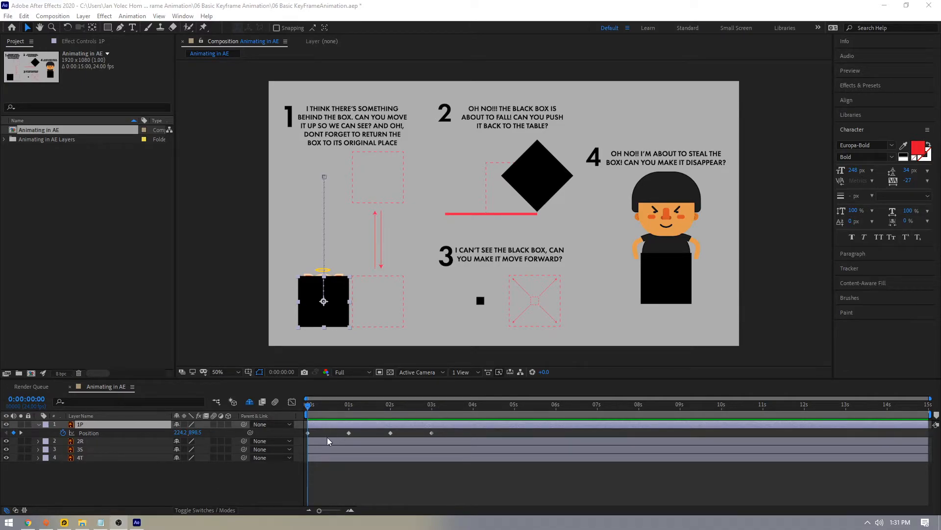
# Step: Toggle the display of layer 1P's Position property and leave it collapsed
pyautogui.click(95, 466)
pyautogui.click(99, 425)
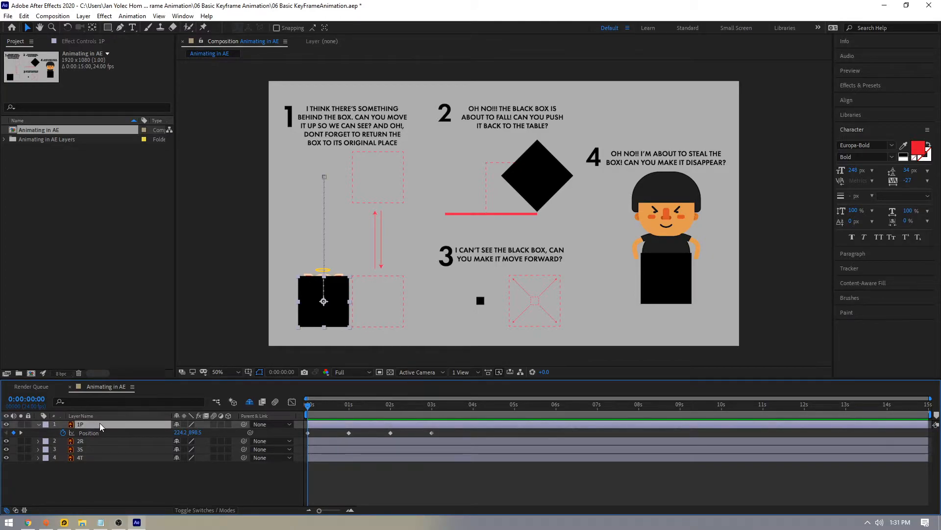
pyautogui.press('p')
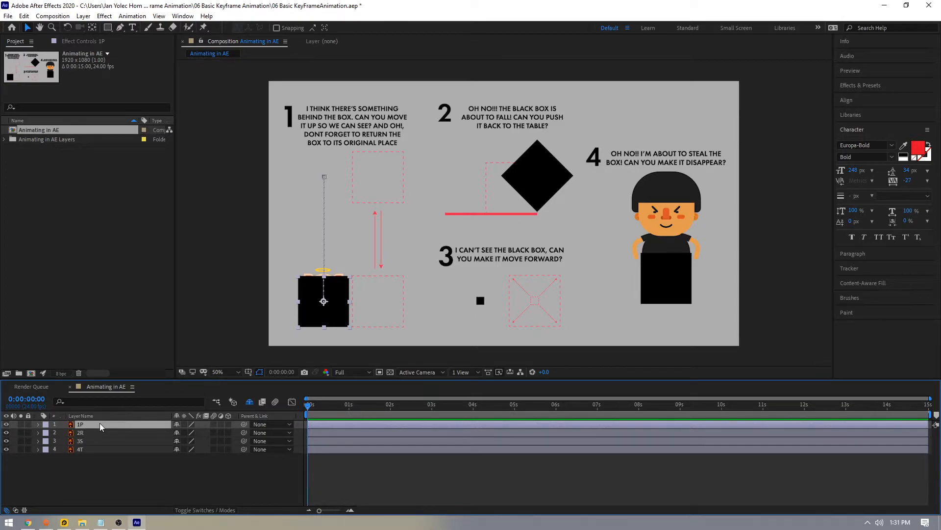
pyautogui.press('p')
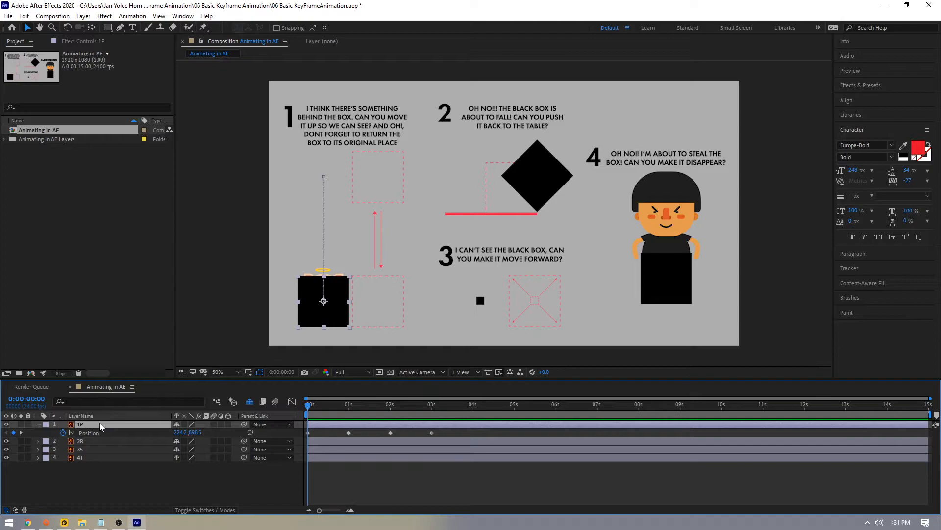
pyautogui.press('p')
# Step: Move layer 2R's anchor point to the bottom corner of the tilted box where it touches the table edge
pyautogui.click(90, 432)
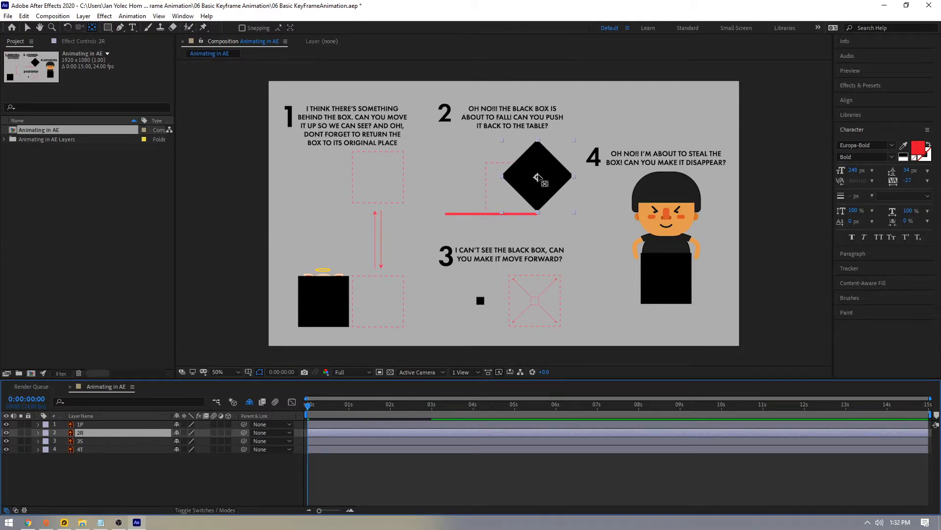
pyautogui.press('v')
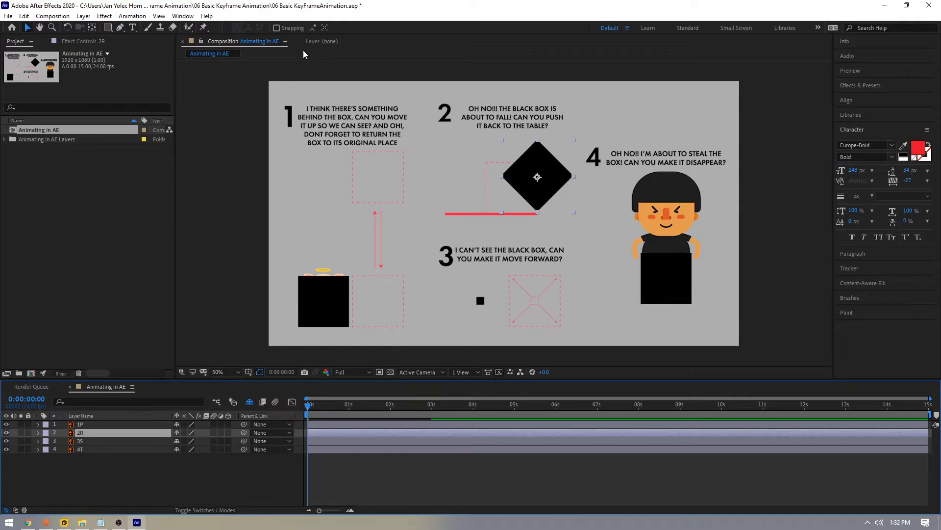
pyautogui.press('y')
pyautogui.click(243, 28)
pyautogui.click(537, 177)
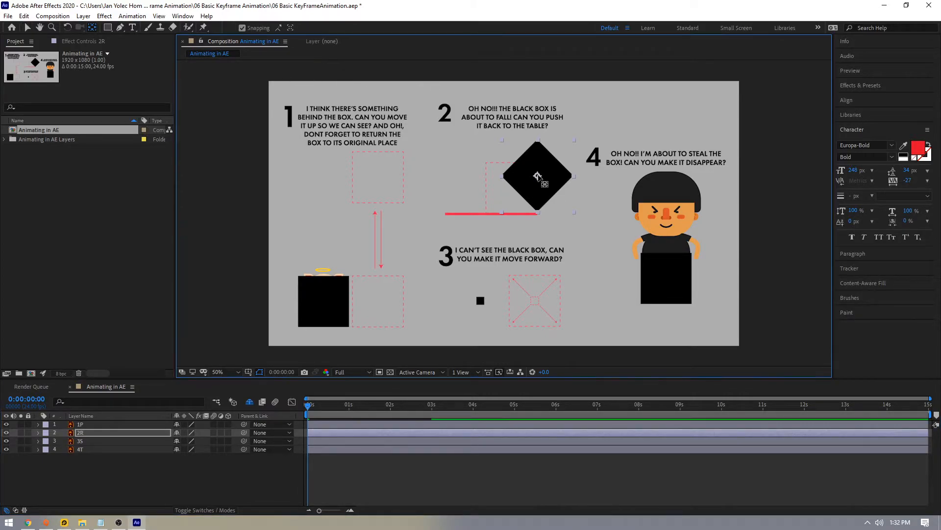
pyautogui.moveTo(537, 176); pyautogui.dragTo(537, 212)
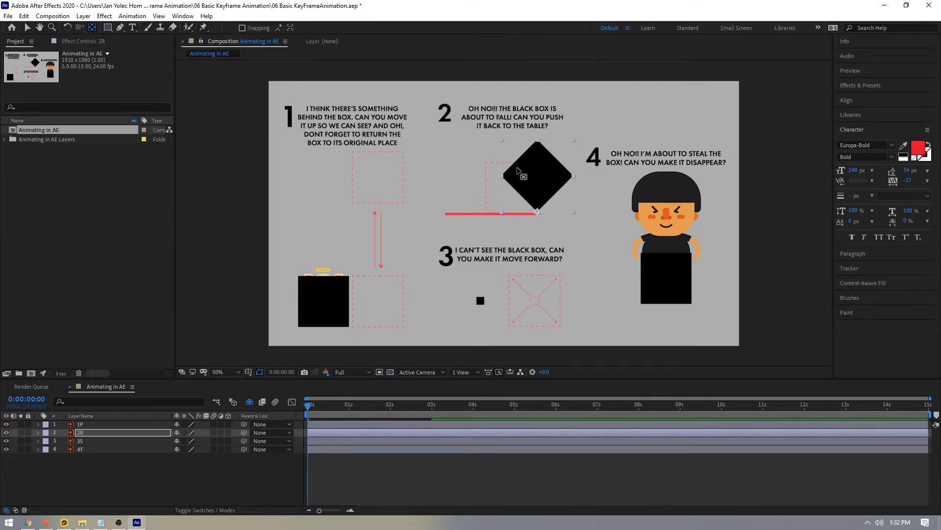
pyautogui.click(28, 28)
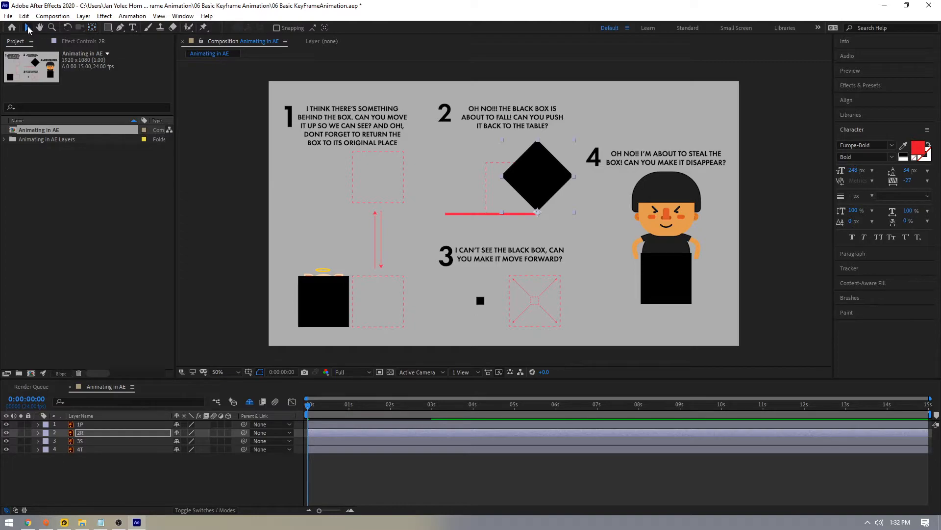
# Step: Add a Rotation keyframe for layer 2R at 0:00:00:00 and set its Rotation to -45° at 0:00:01:00
pyautogui.click(89, 432)
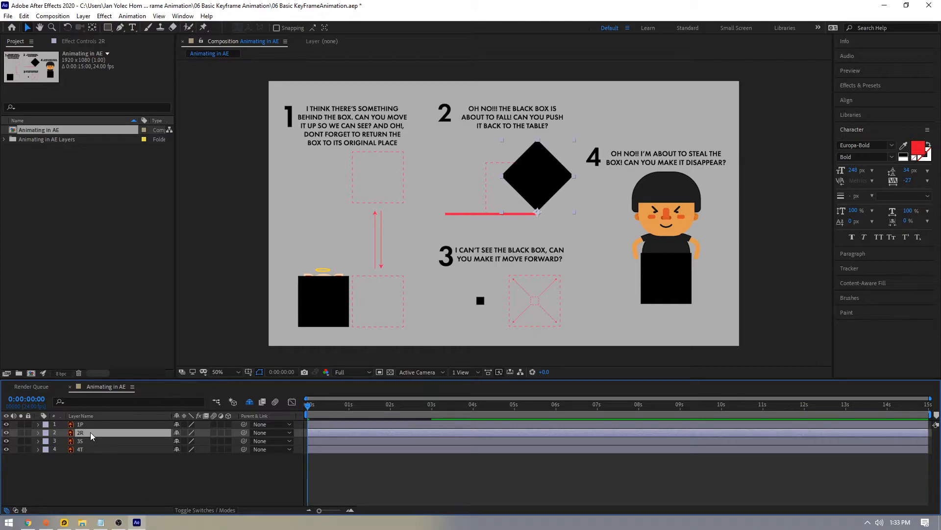
pyautogui.press('r')
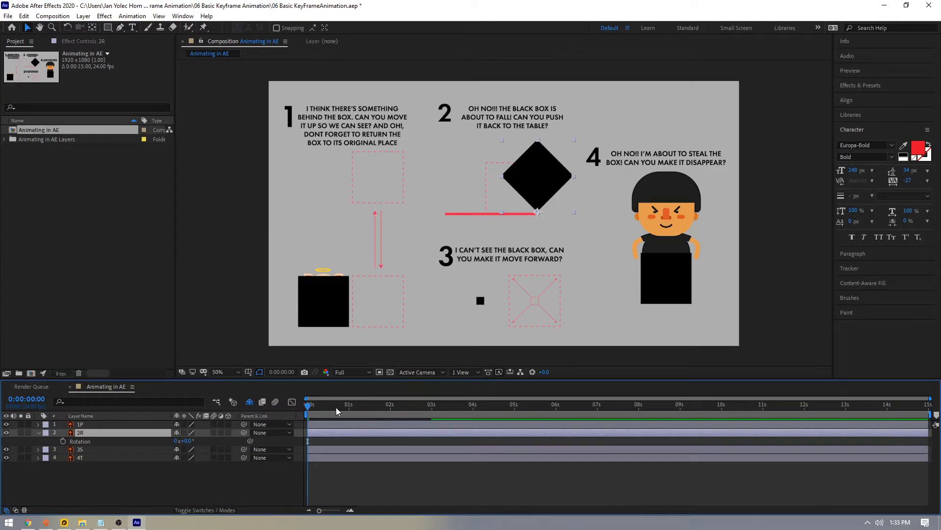
pyautogui.moveTo(316, 407); pyautogui.dragTo(298, 412)
pyautogui.click(64, 443)
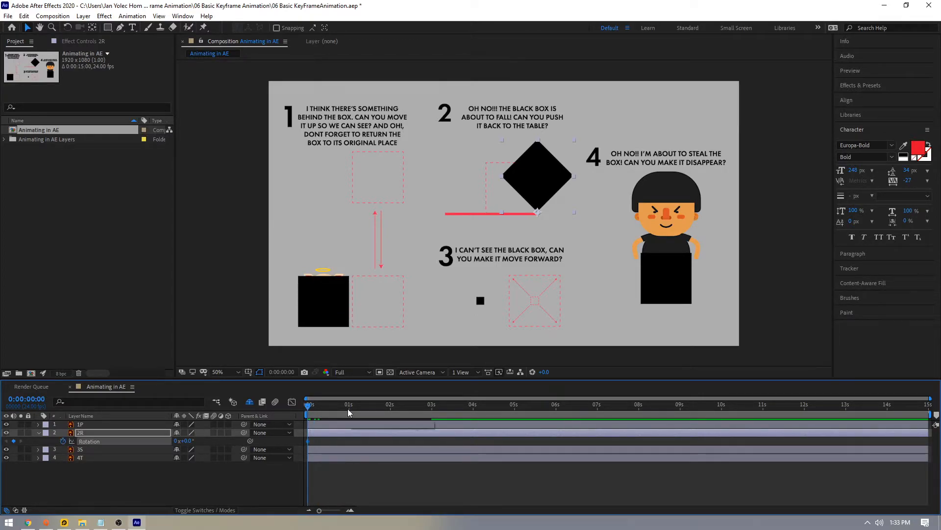
pyautogui.click(348, 406)
pyautogui.moveTo(185, 441); pyautogui.dragTo(168, 444)
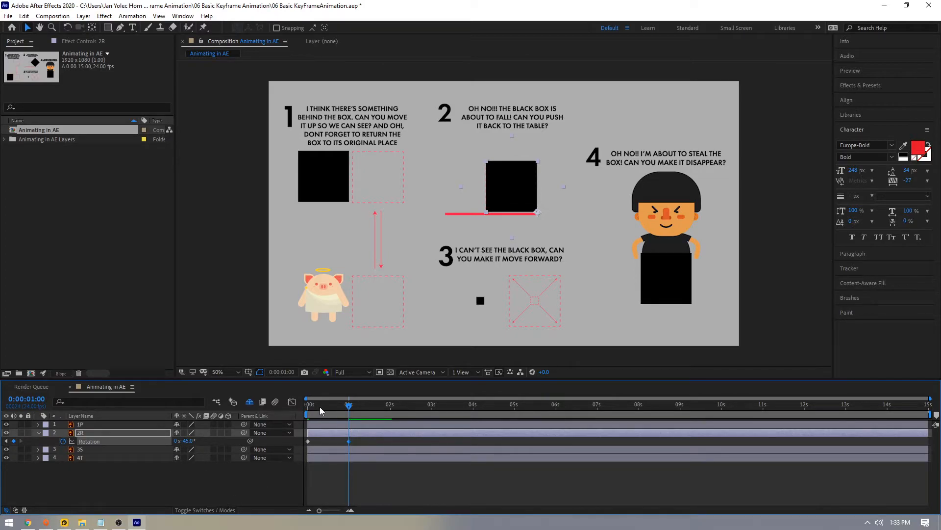
# Step: Play the tilted box's rotation animation from the start of the timeline
pyautogui.moveTo(320, 407); pyautogui.dragTo(228, 411)
pyautogui.click(236, 301)
pyautogui.press('space')
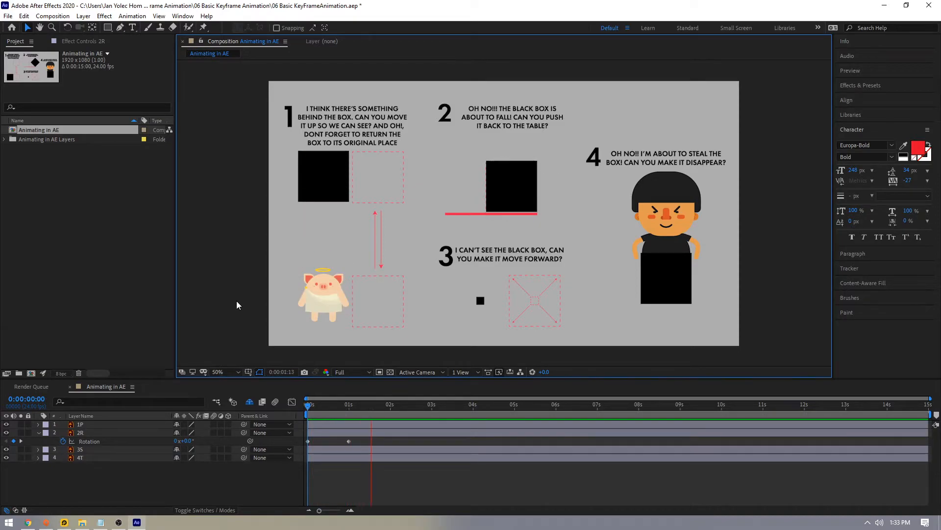
pyautogui.click(270, 415)
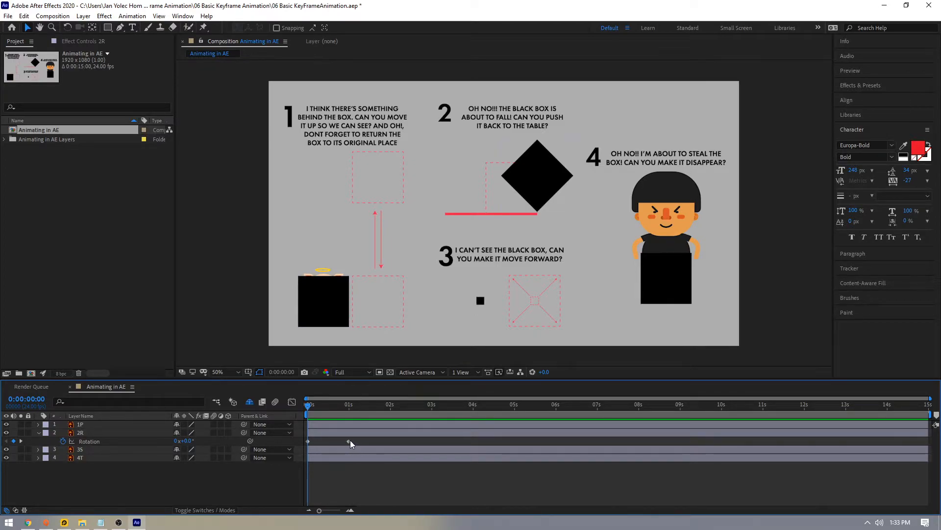
# Step: Return to the start of the timeline and collapse layer 2R's Rotation property
pyautogui.moveTo(309, 407); pyautogui.dragTo(247, 431)
pyautogui.click(247, 432)
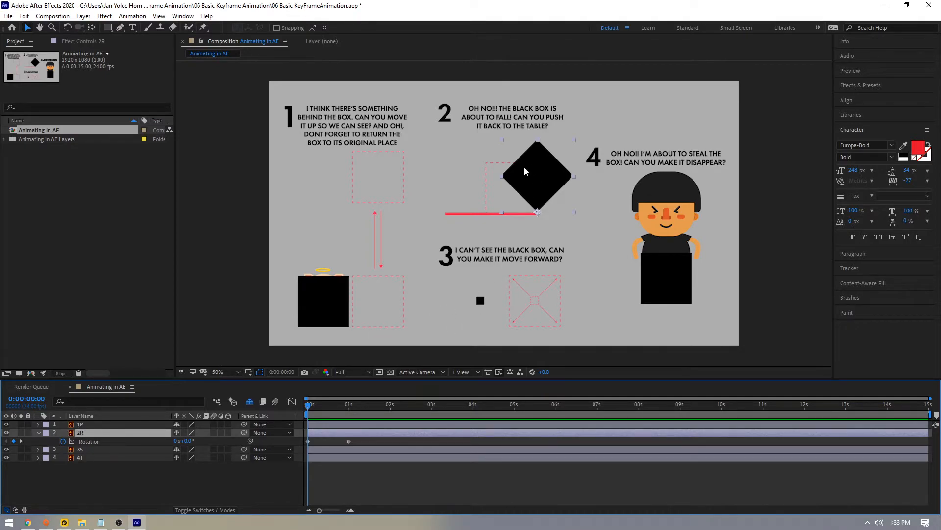
pyautogui.press('u')
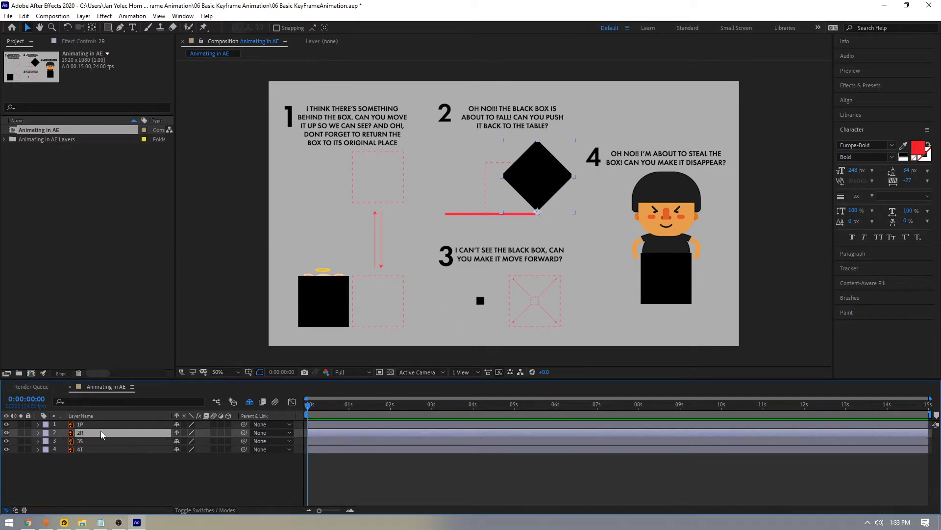
# Step: Add a Scale keyframe for layer 3S at 0:00:00:00 and set its Scale to 657% at 0:00:01:00
pyautogui.click(90, 442)
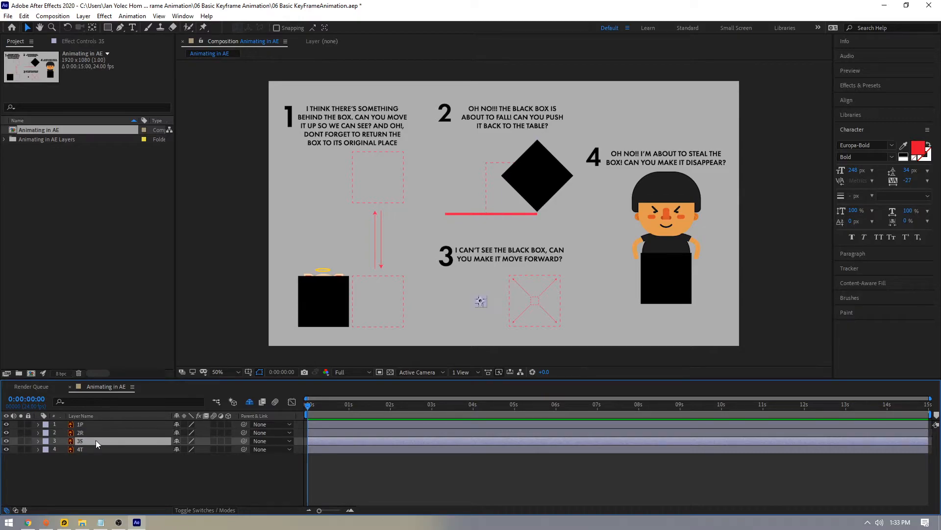
pyautogui.press('s')
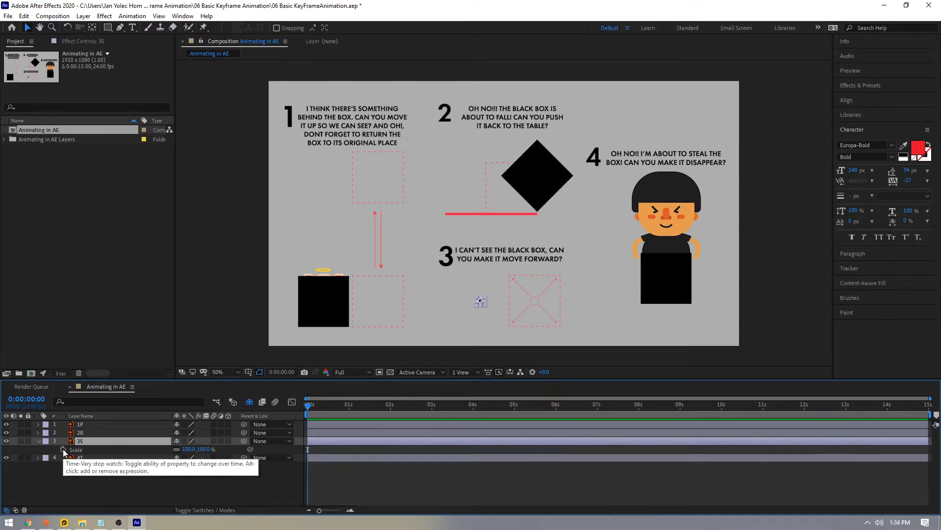
pyautogui.press('s')
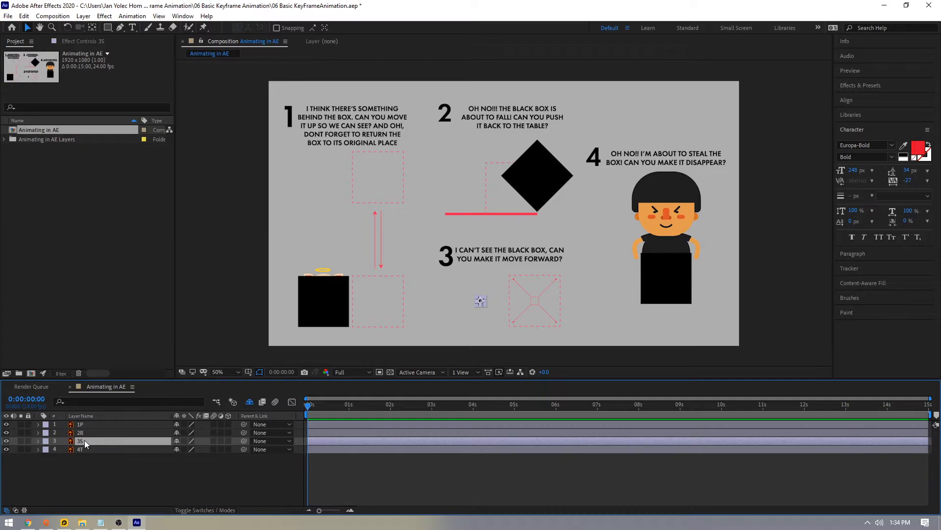
pyautogui.press('s')
pyautogui.click(63, 449)
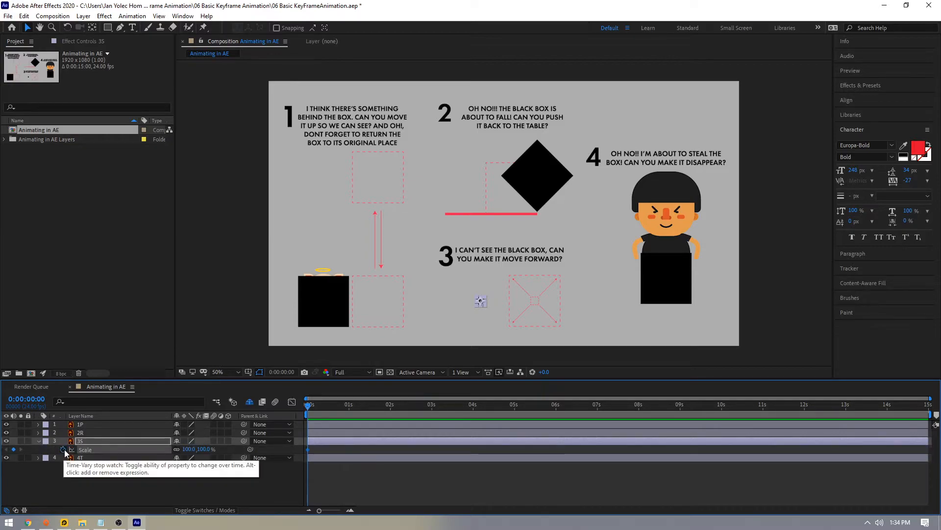
pyautogui.moveTo(311, 407); pyautogui.dragTo(352, 416)
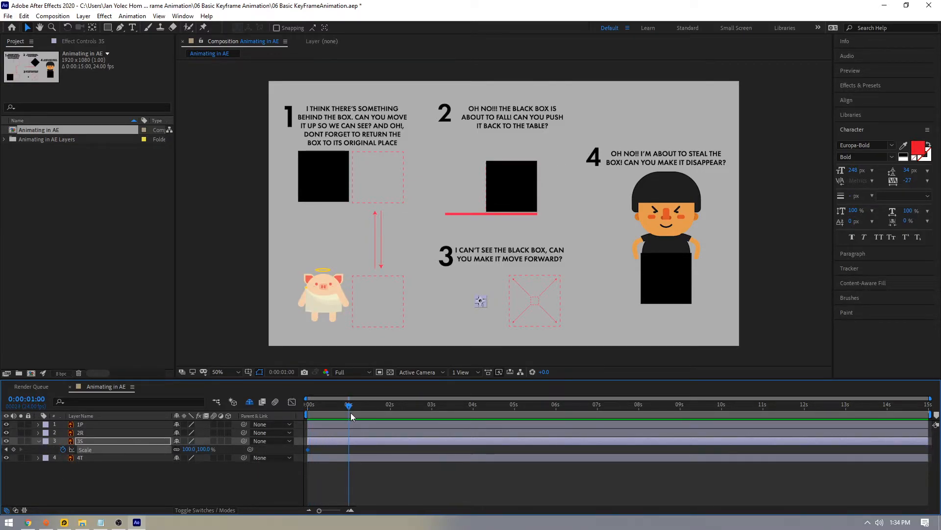
pyautogui.moveTo(201, 449); pyautogui.dragTo(494, 464)
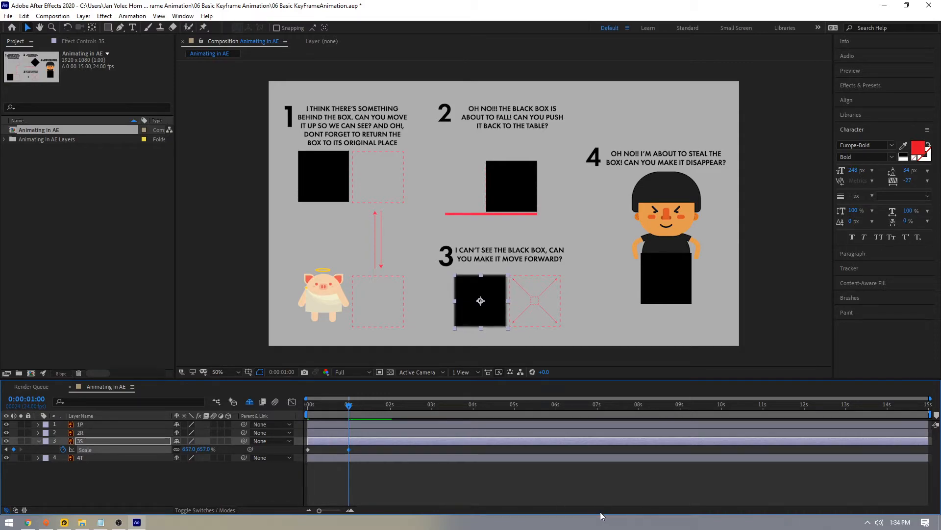
# Step: Turn on continuous rasterization for layer 3S to sharpen the enlarged box's blurry edges
pyautogui.scroll(1, 498, 334)
pyautogui.moveTo(497, 333); pyautogui.dragTo(495, 169)
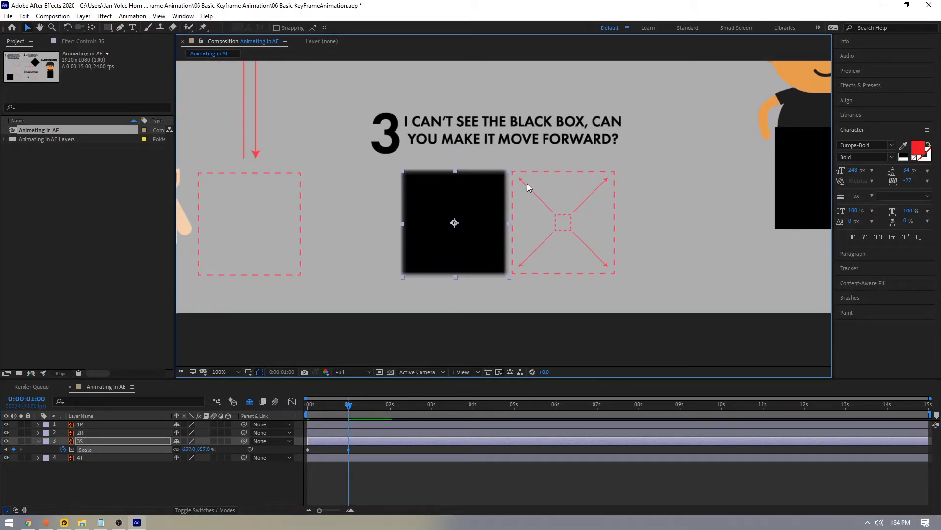
pyautogui.click(184, 440)
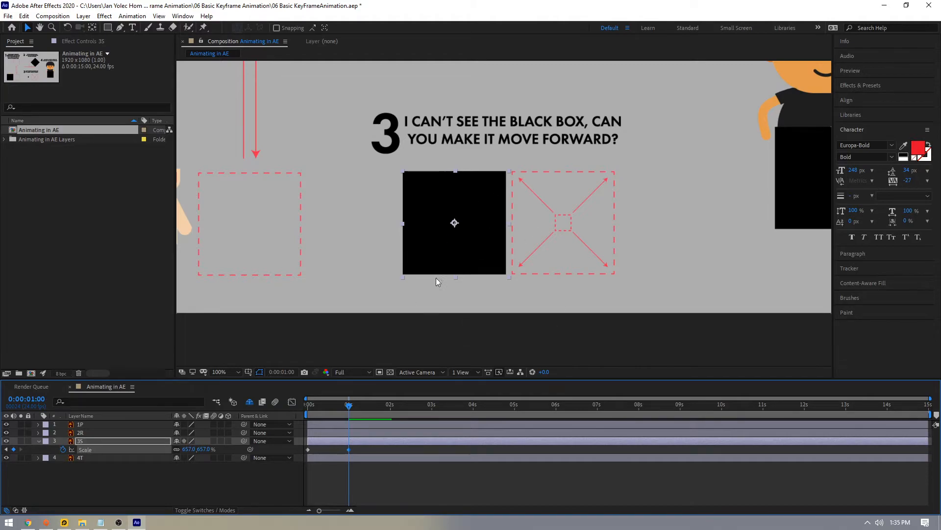
# Step: Play the small box's scaling animation from the start and recentre the composition in the viewer
pyautogui.moveTo(322, 409); pyautogui.dragTo(267, 416)
pyautogui.press('space')
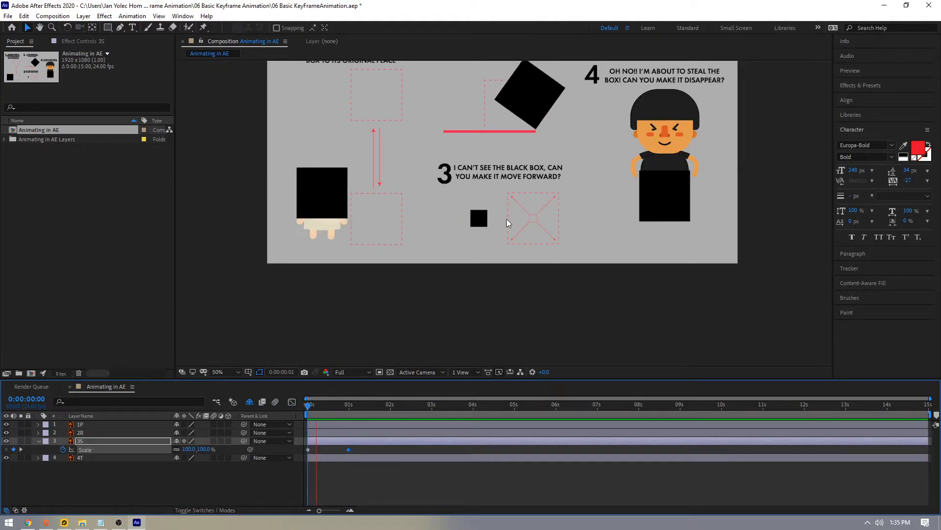
pyautogui.press('space')
pyautogui.moveTo(536, 294); pyautogui.dragTo(527, 334)
pyautogui.press('h')
pyautogui.moveTo(550, 286); pyautogui.dragTo(527, 351)
pyautogui.press('v')
# Step: Collapse layer 3S's Scale property in the timeline
pyautogui.click(641, 263)
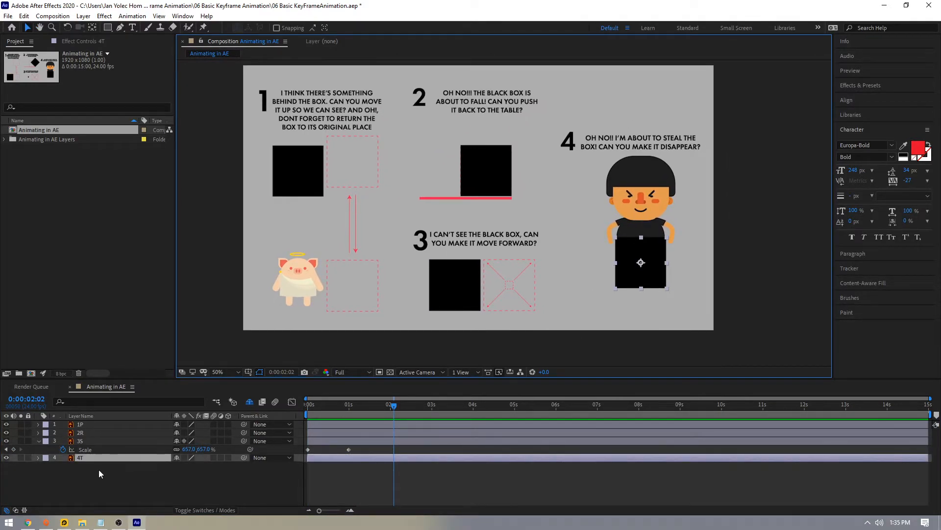
pyautogui.click(88, 441)
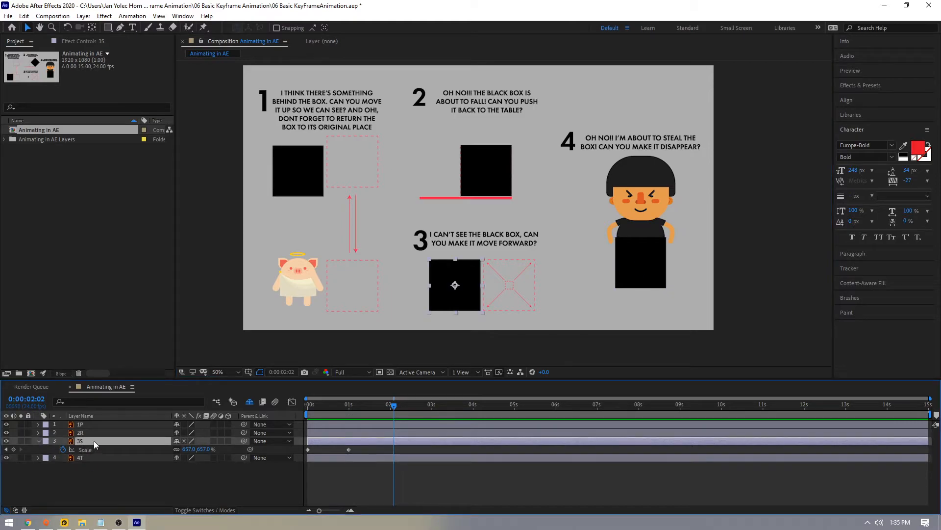
pyautogui.press('s')
# Step: Add an Opacity keyframe for layer 4T at 0:00:00:00 and set its Opacity to 0% at 0:00:01:00
pyautogui.click(86, 450)
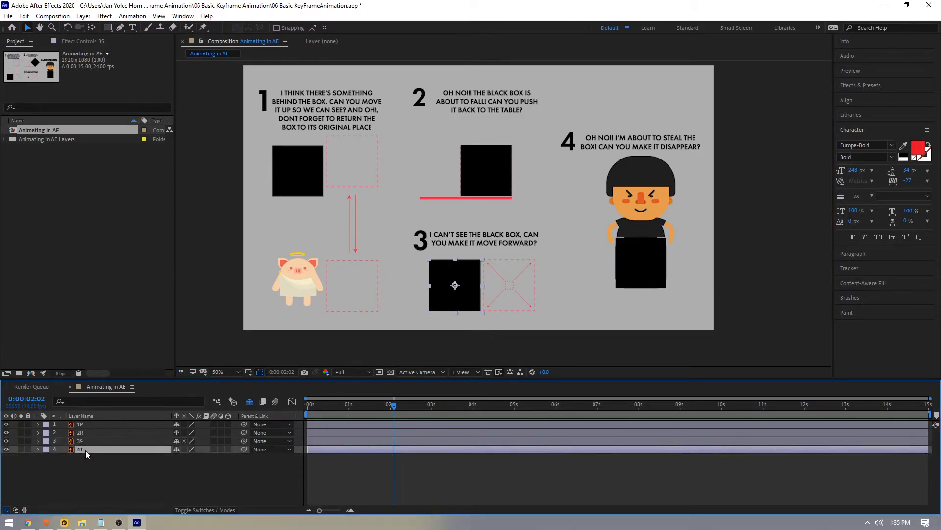
pyautogui.press('t')
pyautogui.moveTo(359, 405); pyautogui.dragTo(300, 409)
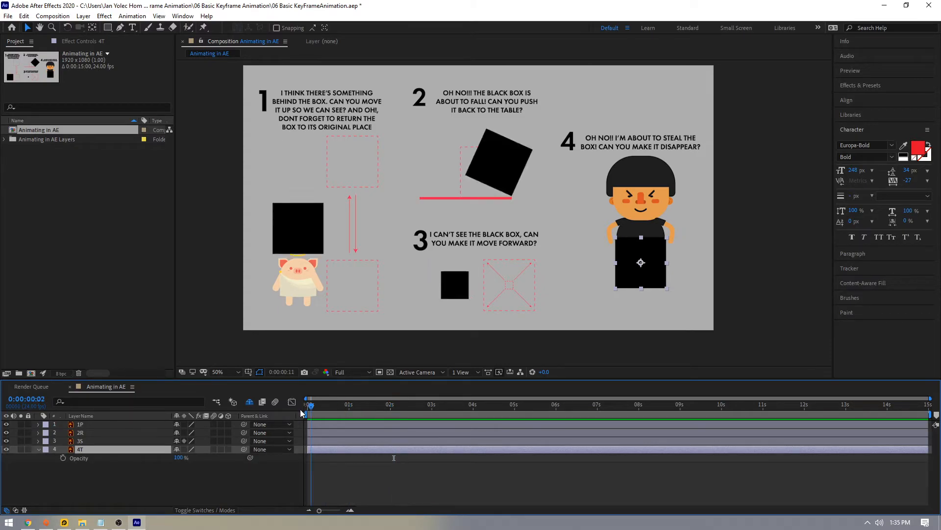
pyautogui.click(63, 458)
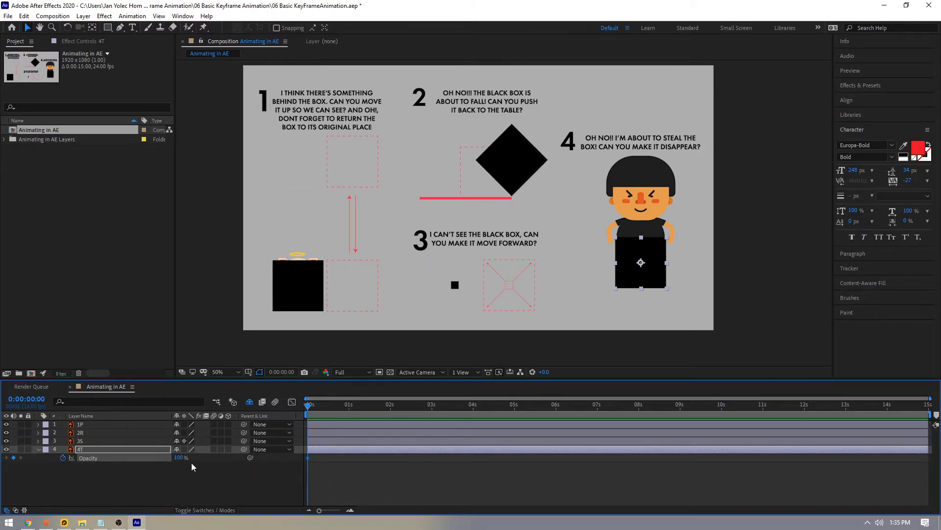
pyautogui.click(350, 411)
pyautogui.moveTo(350, 411); pyautogui.dragTo(349, 413)
pyautogui.click(179, 457)
pyautogui.write('0')
pyautogui.press('Return')
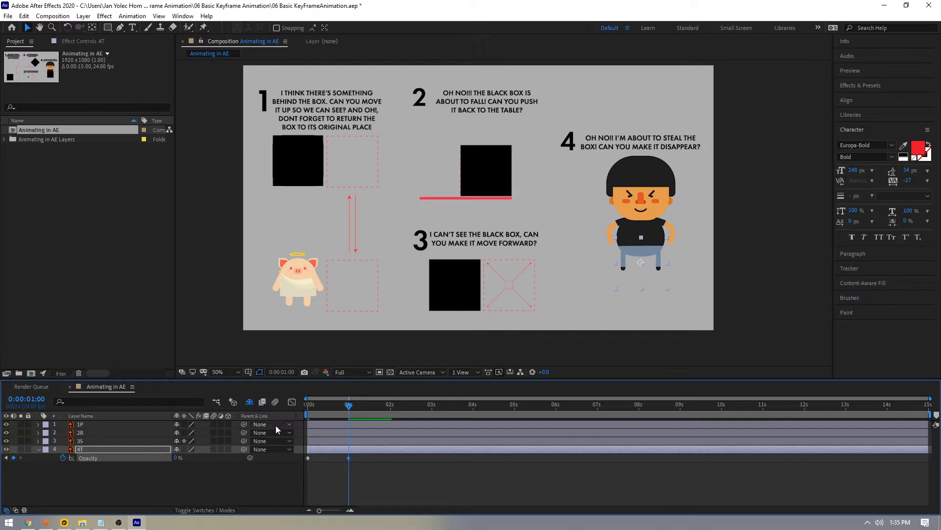
# Step: Play layer 4T's fade-out animation from the start of the composition
pyautogui.moveTo(313, 408); pyautogui.dragTo(267, 417)
pyautogui.press('space')
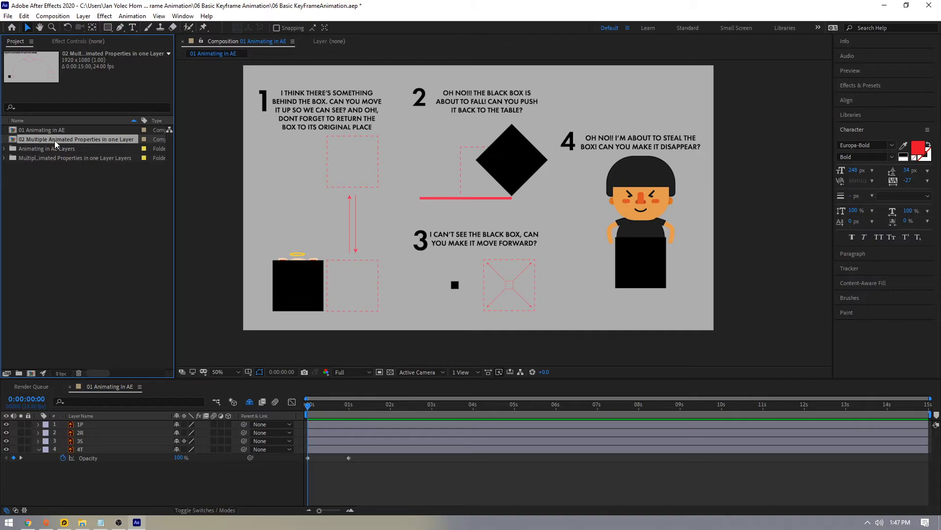
# Step: Open the composition 02 Multiple Animated Properties in one Layer and move the black box onto the small dotted square
pyautogui.doubleClick(56, 140)
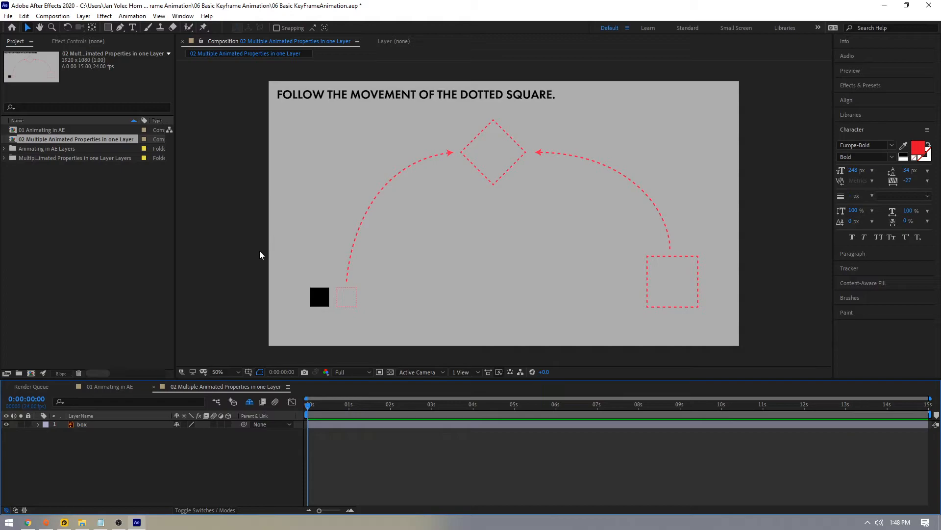
pyautogui.click(93, 424)
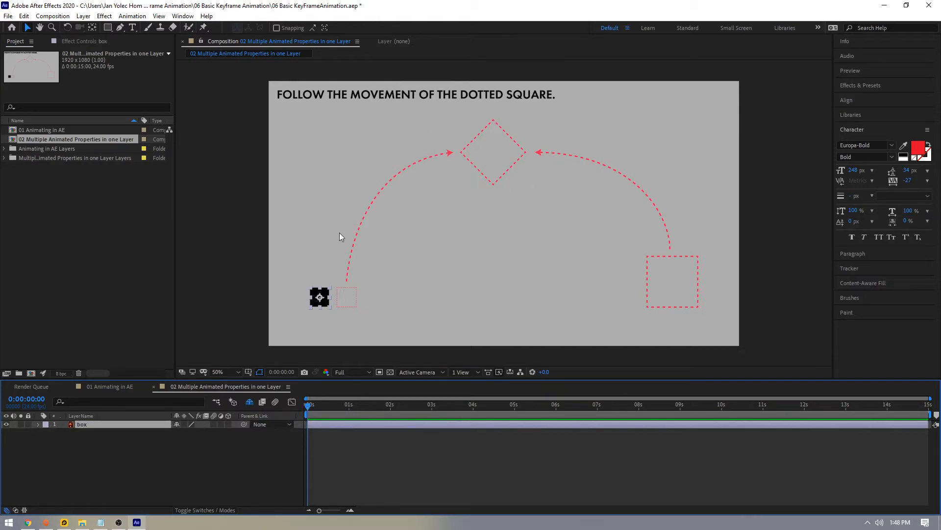
pyautogui.click(302, 272)
pyautogui.click(324, 297)
pyautogui.moveTo(323, 304); pyautogui.dragTo(349, 303)
pyautogui.click(233, 315)
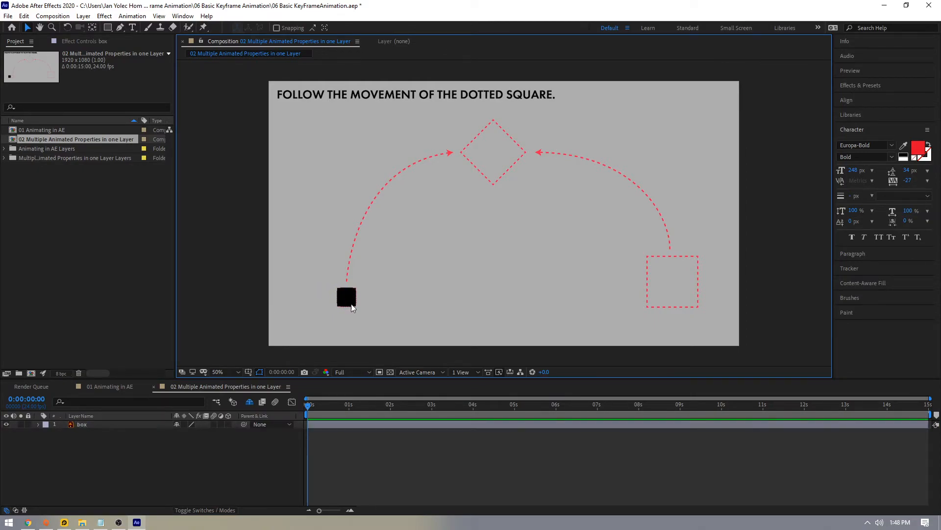
# Step: Reveal the box layer's Position, Scale and Rotation together and add a keyframe for each at 0:00:00:00
pyautogui.click(166, 427)
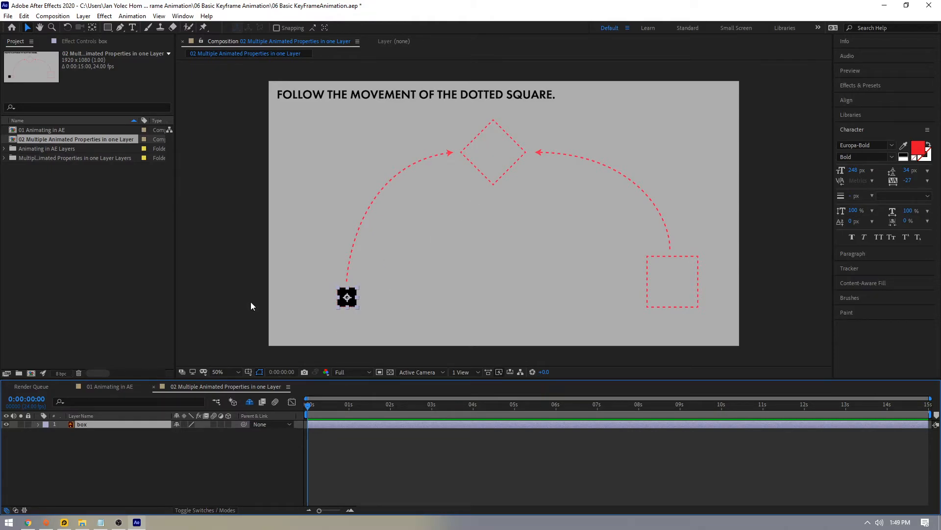
pyautogui.press('p')
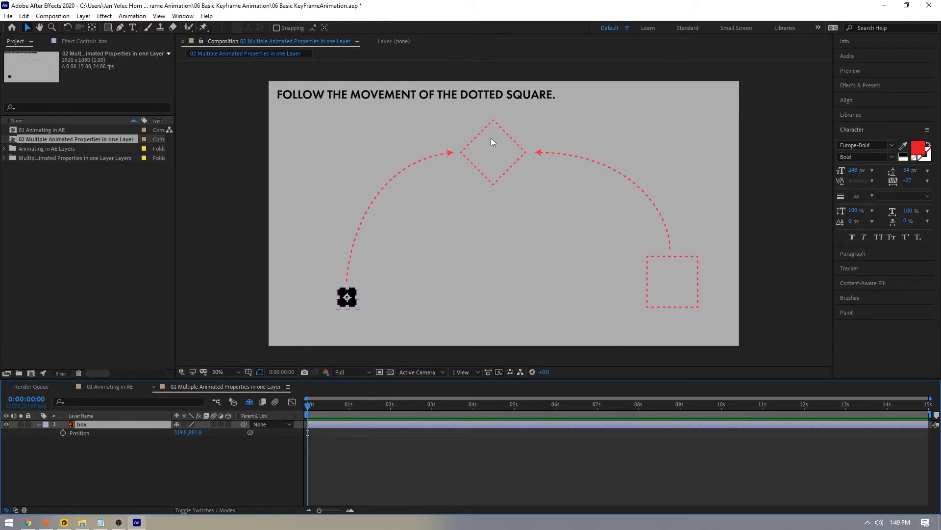
pyautogui.hotkey('shift', 's')
pyautogui.hotkey('shift', 'r')
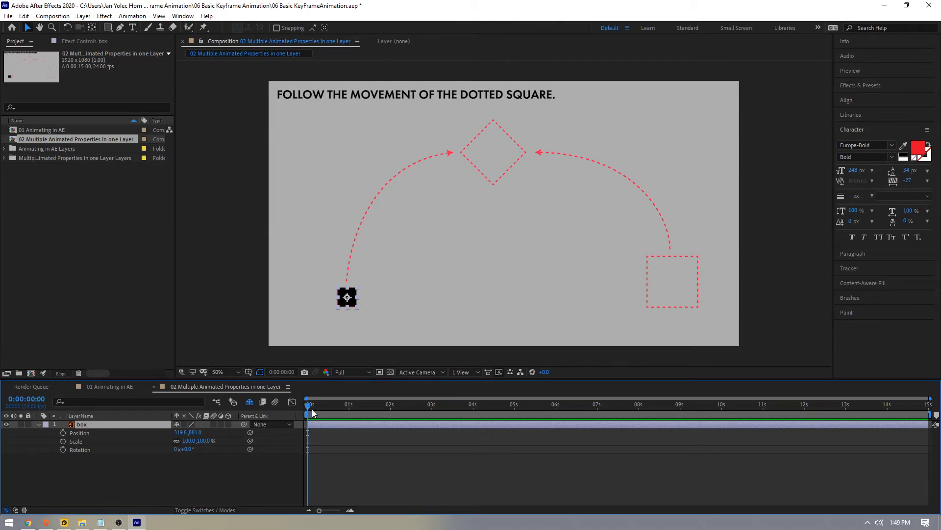
pyautogui.moveTo(62, 432); pyautogui.dragTo(64, 459)
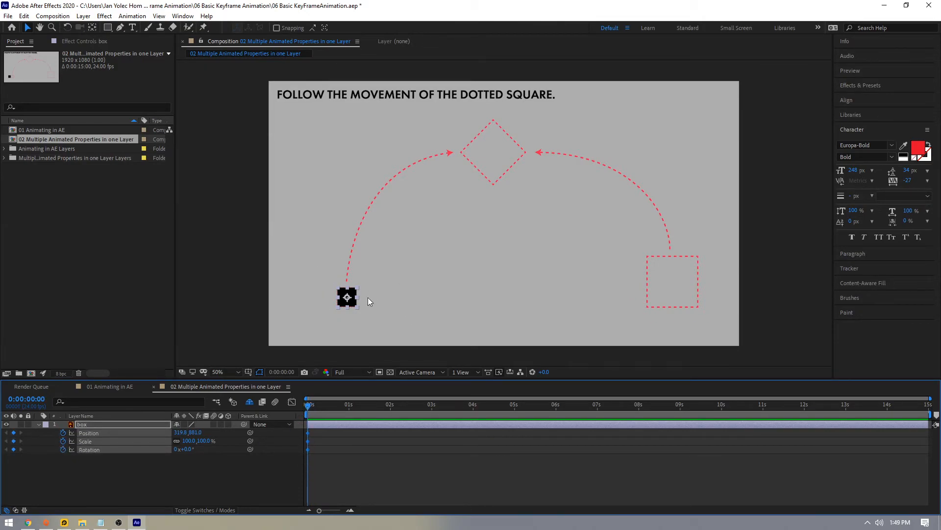
# Step: At 0:00:01:00, place the box on the dotted diamond with Rotation 45° and Scale 225%
pyautogui.click(349, 408)
pyautogui.click(319, 317)
pyautogui.moveTo(352, 301); pyautogui.dragTo(498, 155)
pyautogui.moveTo(186, 449); pyautogui.dragTo(266, 440)
pyautogui.hotkey('ctrl', 'z')
pyautogui.moveTo(507, 157); pyautogui.dragTo(507, 159)
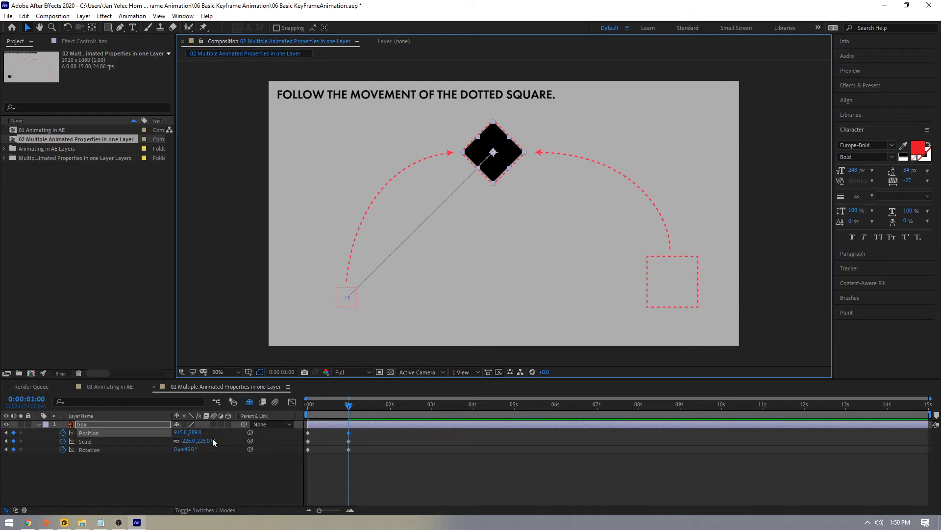
# Step: Try a Scale of 239% for the box at 0:00:01:00 and undo the change
pyautogui.moveTo(202, 440); pyautogui.dragTo(208, 440)
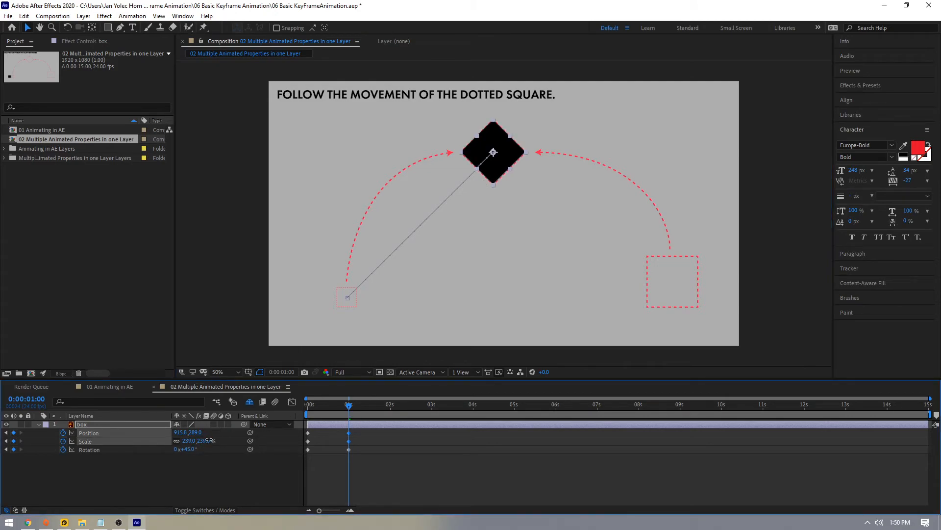
pyautogui.click(509, 162)
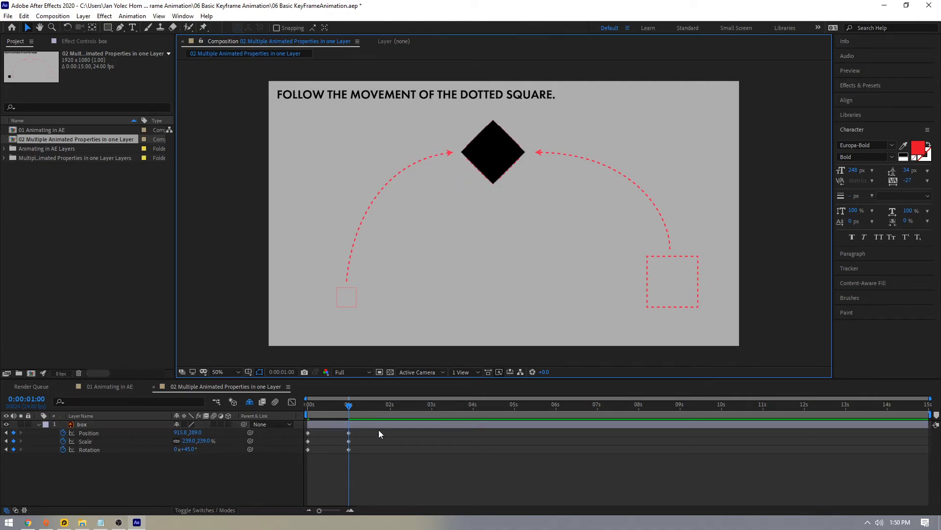
pyautogui.moveTo(349, 405)
pyautogui.mouseDown()
pyautogui.moveTo(310, 412)
pyautogui.moveTo(396, 412)
pyautogui.moveTo(297, 430)
pyautogui.moveTo(358, 410)
pyautogui.moveTo(296, 436)
pyautogui.moveTo(380, 408)
pyautogui.moveTo(290, 433)
pyautogui.moveTo(407, 407)
pyautogui.moveTo(346, 416)
pyautogui.mouseUp()
pyautogui.hotkey('ctrl', 'z')
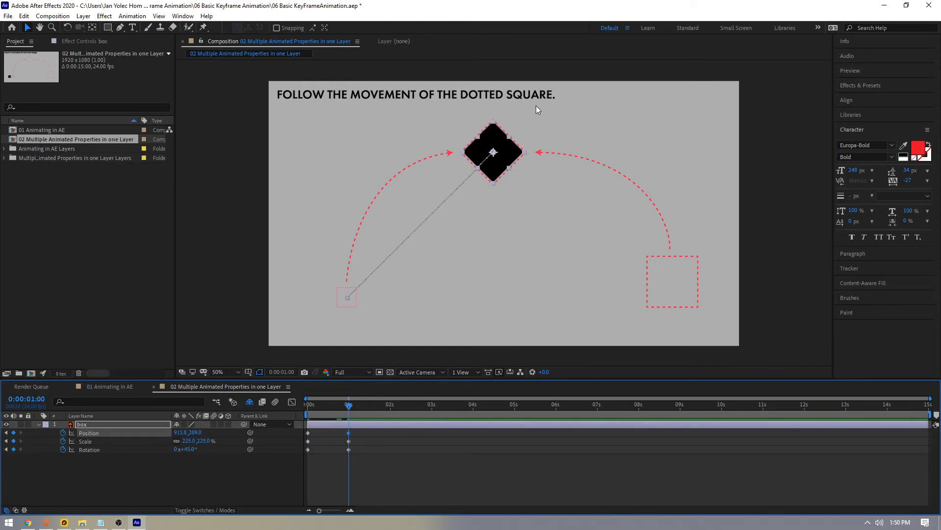
# Step: At 0:00:02:00, move the box to the large dotted square and set its Rotation to 90°
pyautogui.click(391, 409)
pyautogui.moveTo(513, 162); pyautogui.dragTo(694, 294)
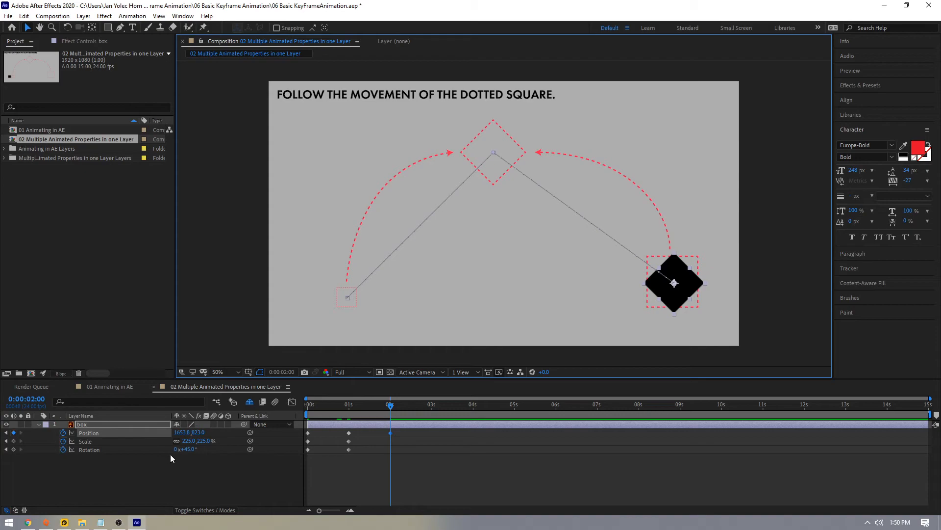
pyautogui.moveTo(189, 449); pyautogui.dragTo(217, 454)
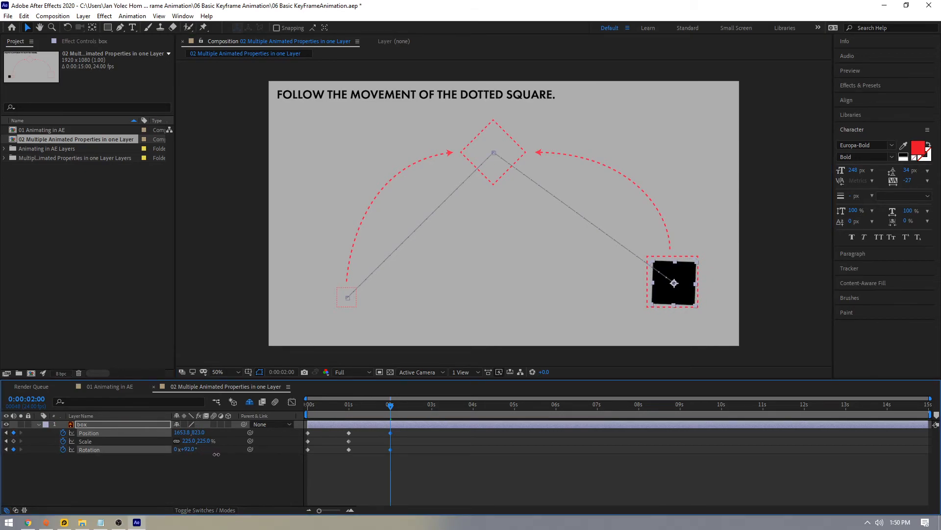
pyautogui.click(187, 449)
pyautogui.write('90')
pyautogui.press('Return')
# Step: Scale the box to 258% at 0:00:02:00 and align it with the large dotted square
pyautogui.moveTo(681, 290); pyautogui.dragTo(679, 289)
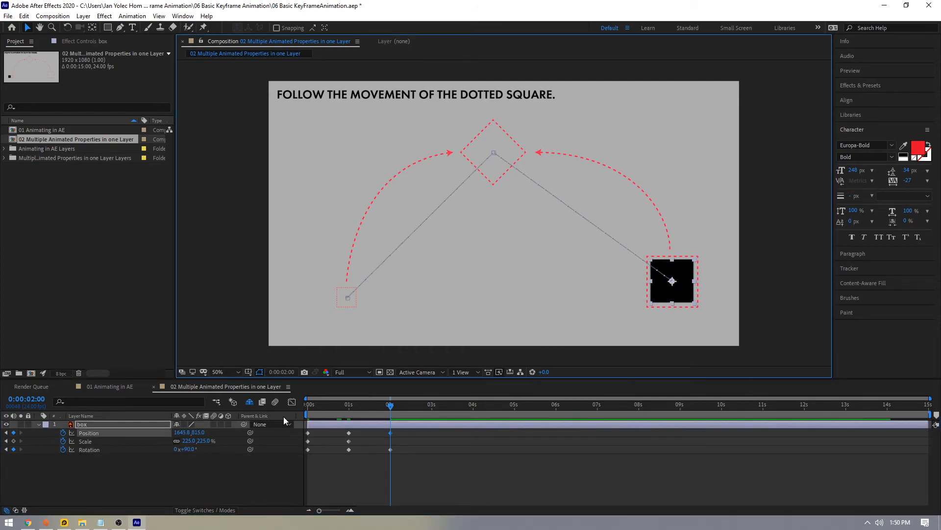
pyautogui.moveTo(204, 441); pyautogui.dragTo(220, 440)
pyautogui.moveTo(670, 296); pyautogui.dragTo(672, 295)
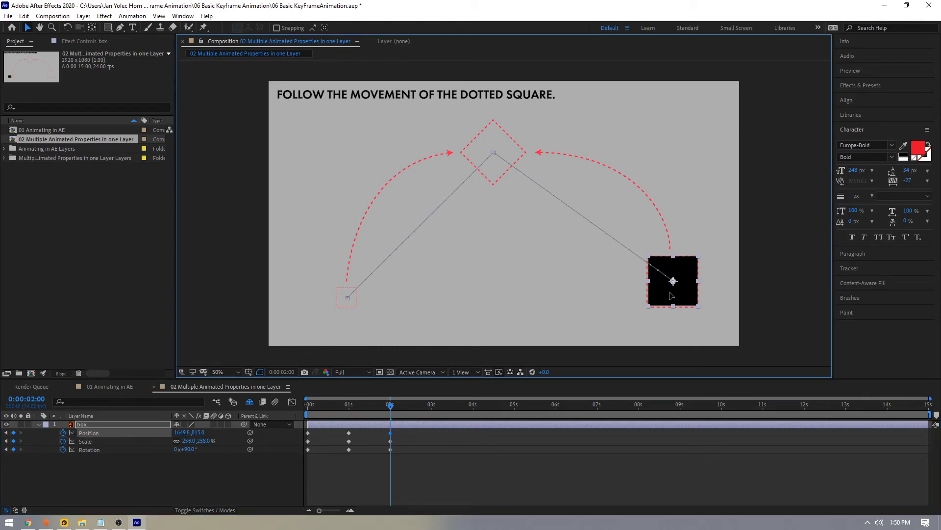
pyautogui.click(223, 289)
# Step: Play the box's combined move, scale and rotation animation from the start and return to the first frame
pyautogui.moveTo(363, 405); pyautogui.dragTo(285, 411)
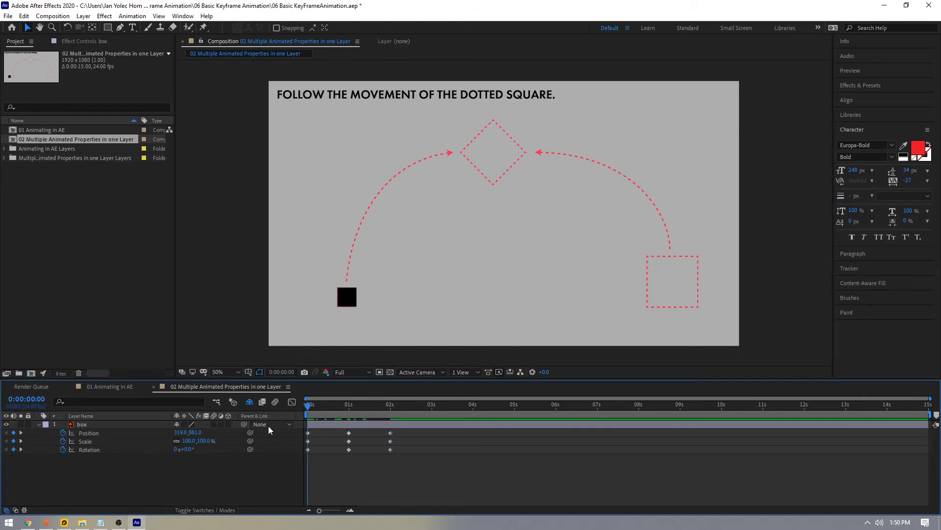
pyautogui.press('space')
pyautogui.press('space')
pyautogui.press('space')
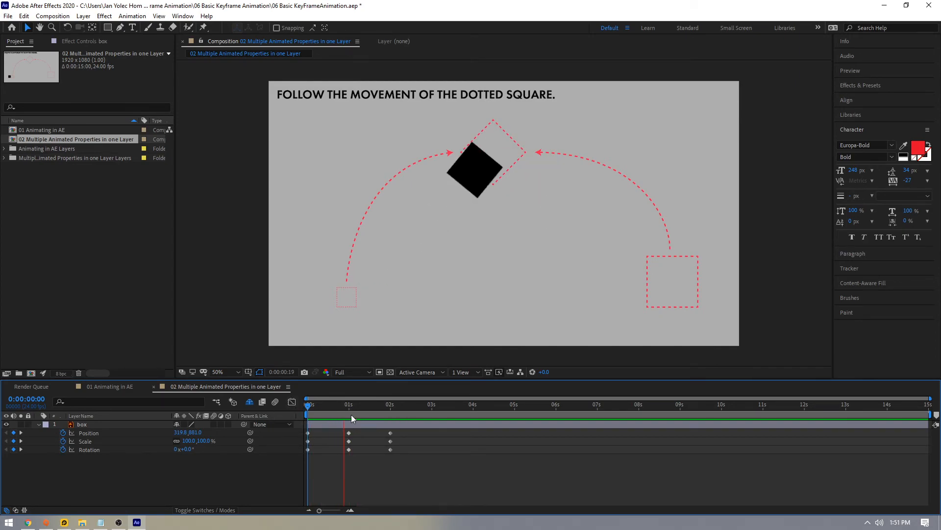
pyautogui.moveTo(345, 402); pyautogui.dragTo(288, 430)
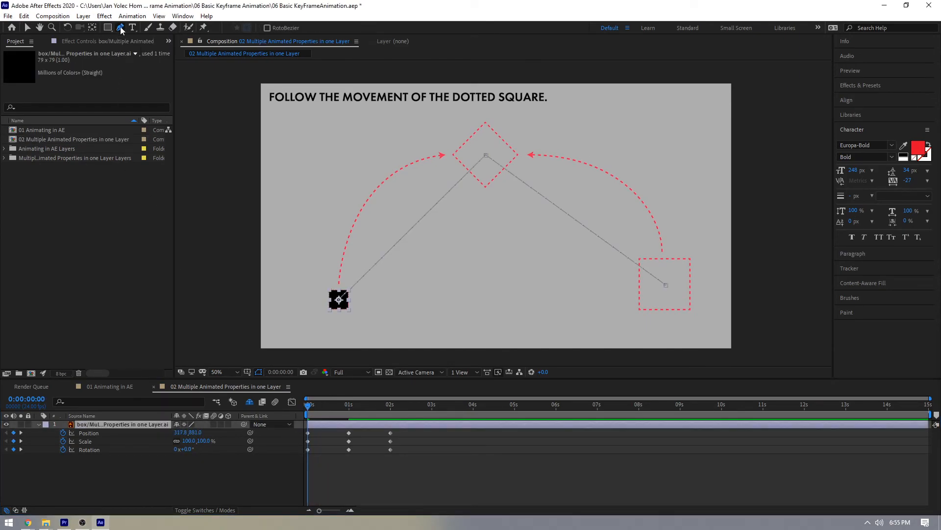
# Step: Curve the box's motion path along both dotted arcs with the Pen tool, shaping its start, end and middle points
pyautogui.click(89, 433)
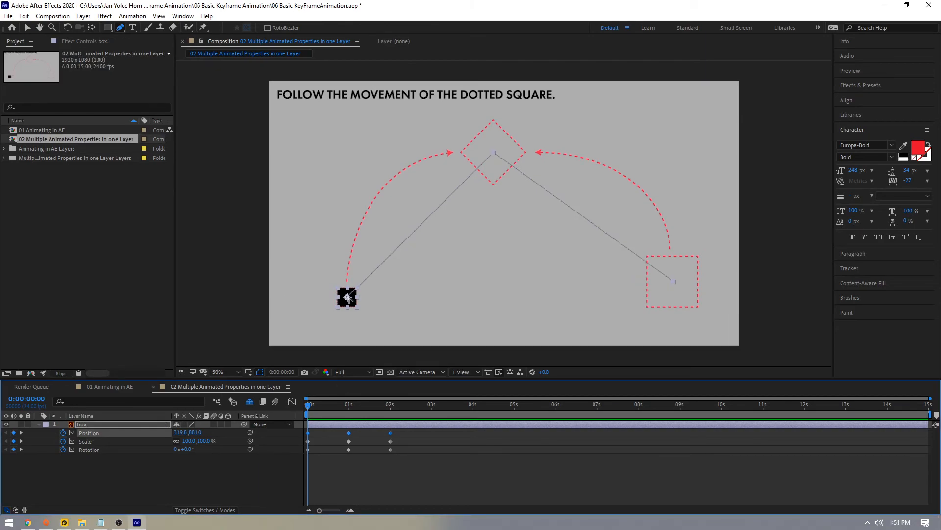
pyautogui.moveTo(347, 297); pyautogui.dragTo(362, 148)
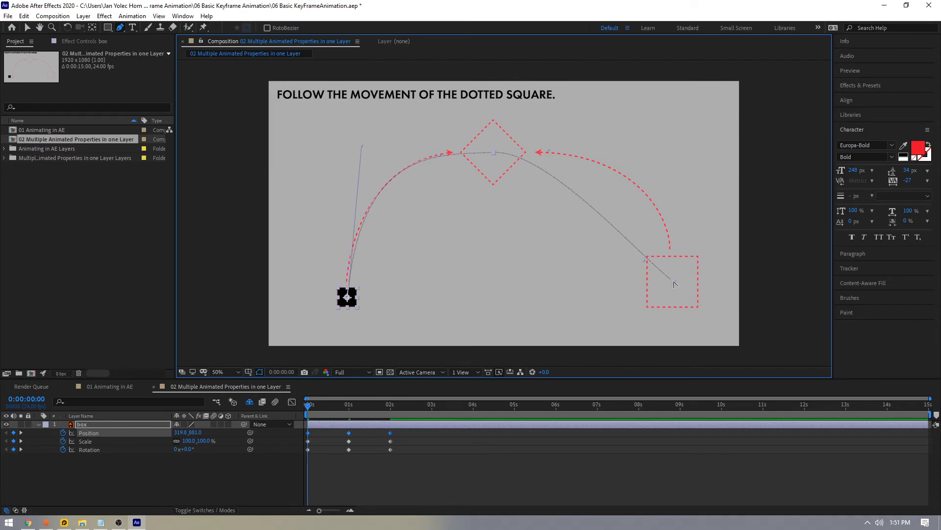
pyautogui.scroll(1, 657, 268)
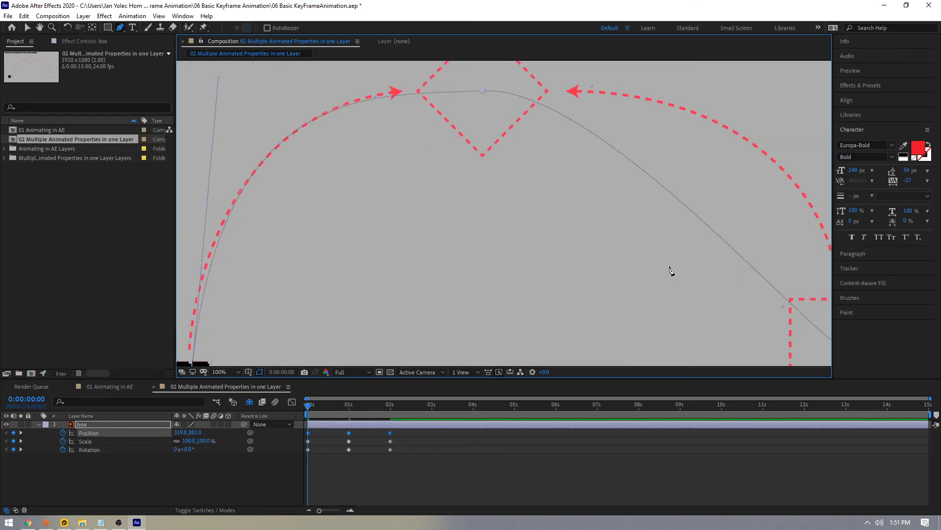
pyautogui.moveTo(687, 265); pyautogui.dragTo(435, 183)
pyautogui.moveTo(532, 221); pyautogui.dragTo(612, 75)
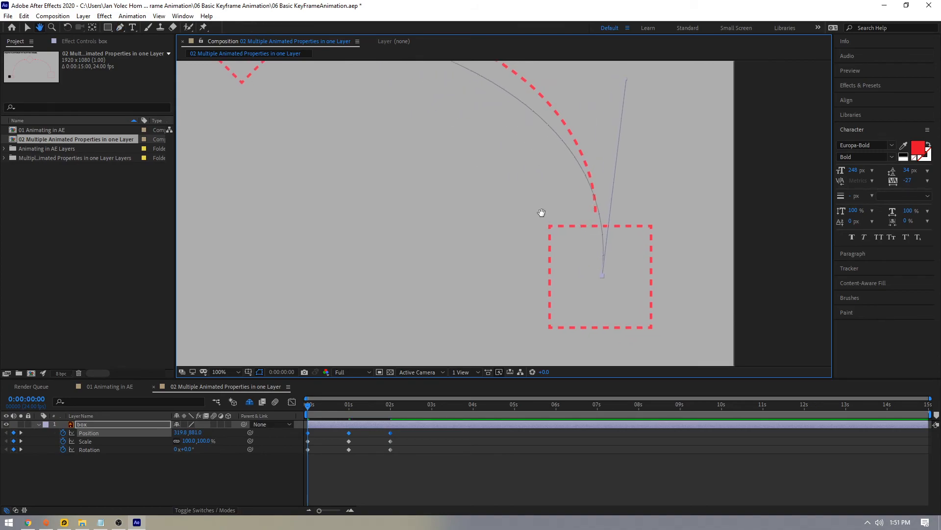
pyautogui.scroll(-4, 534, 206)
pyautogui.scroll(2, 559, 218)
pyautogui.moveTo(470, 158); pyautogui.dragTo(523, 152)
# Step: Play the box's curved-path animation and recentre the composition in the viewer
pyautogui.click(290, 414)
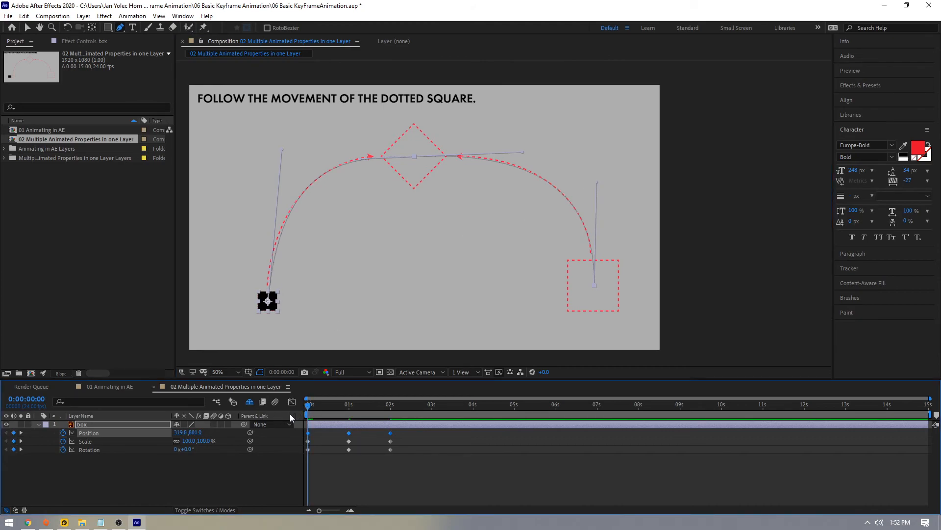
pyautogui.press('space')
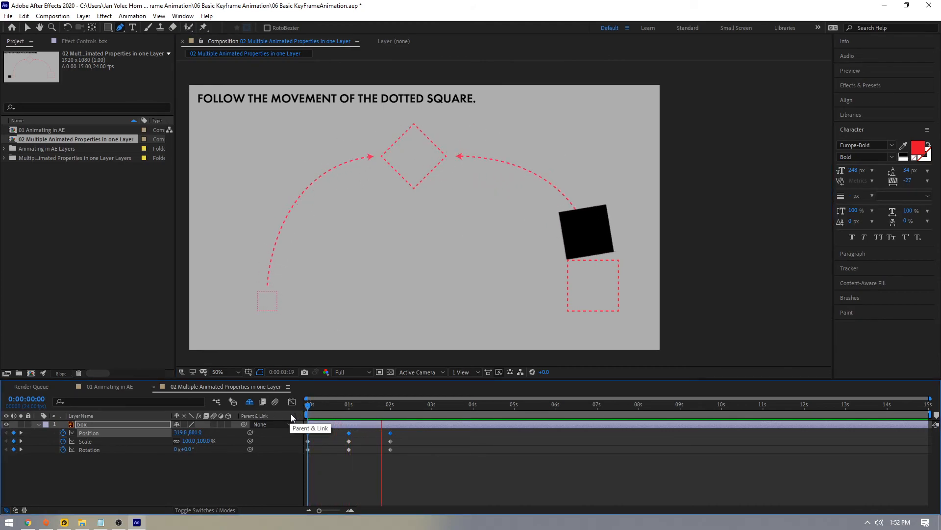
pyautogui.press('space')
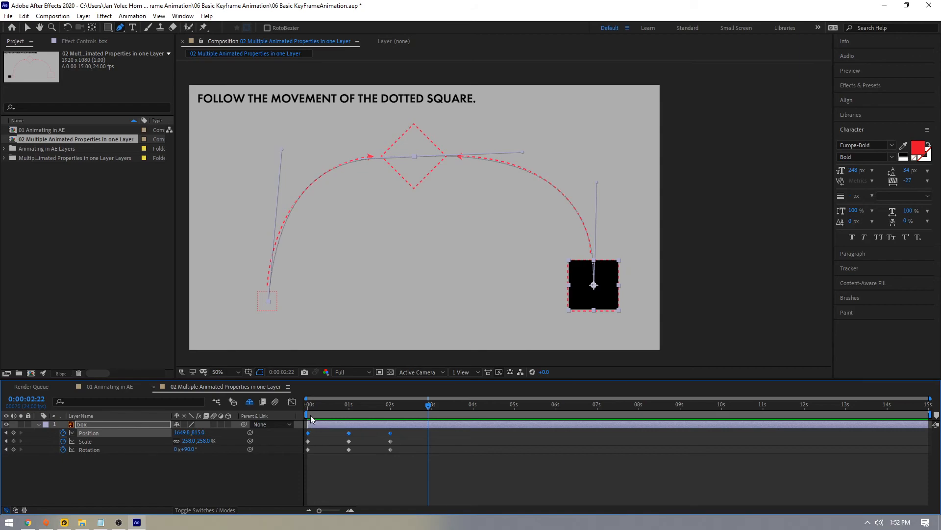
pyautogui.press('h')
pyautogui.moveTo(343, 257); pyautogui.dragTo(415, 254)
pyautogui.press('g')
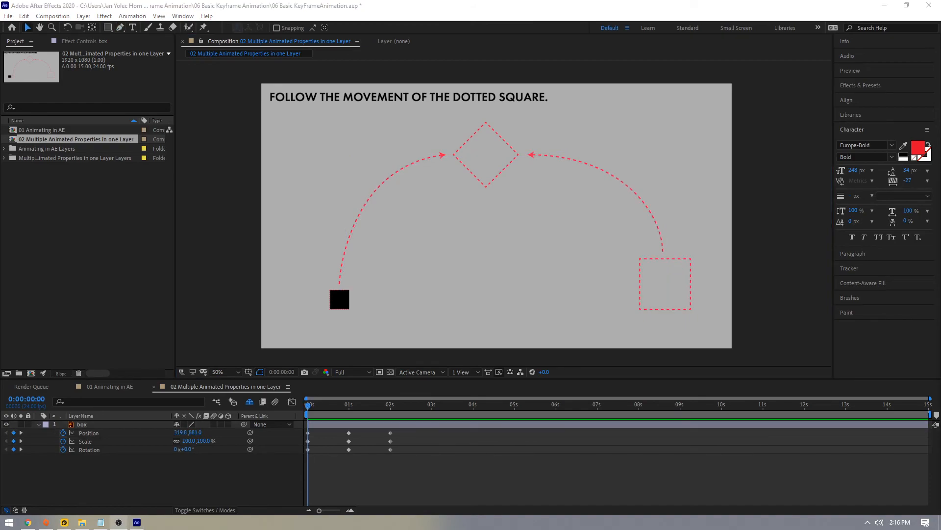
# Step: Set the end of the composition's work area to 0:00:03:00
pyautogui.moveTo(308, 406); pyautogui.dragTo(432, 432)
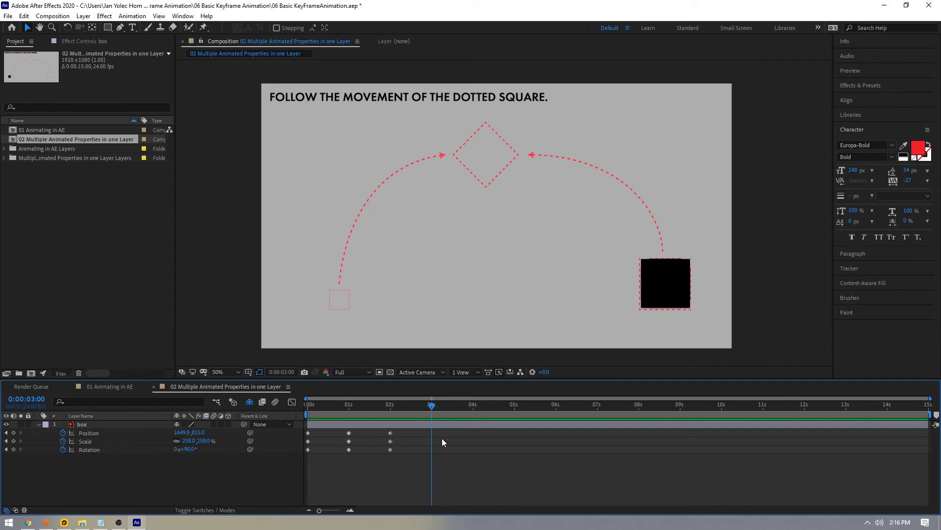
pyautogui.press('n')
# Step: Set the work area start at 0:00:00:23 and extend it back to the beginning of the timeline
pyautogui.moveTo(437, 414); pyautogui.dragTo(351, 419)
pyautogui.press('pageup')
pyautogui.press('pageup')
pyautogui.press('pageup')
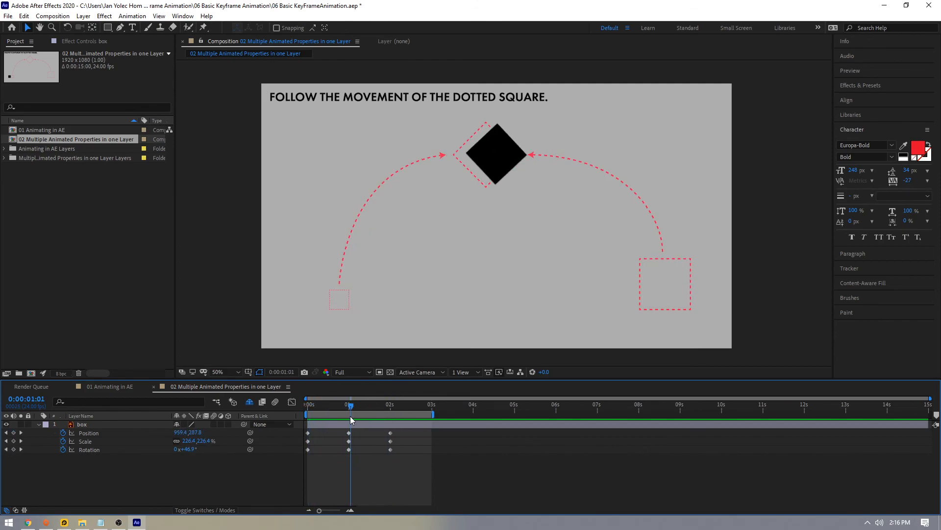
pyautogui.press('b')
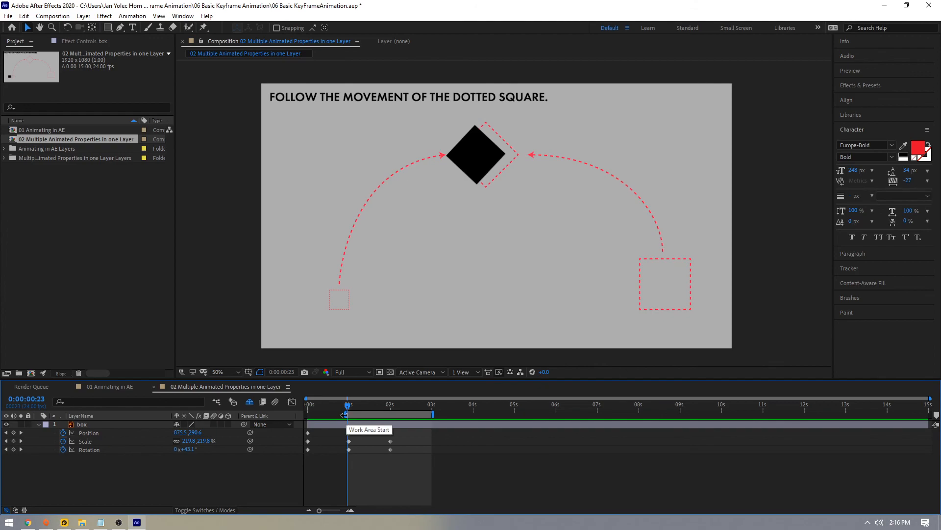
pyautogui.moveTo(344, 414); pyautogui.dragTo(306, 414)
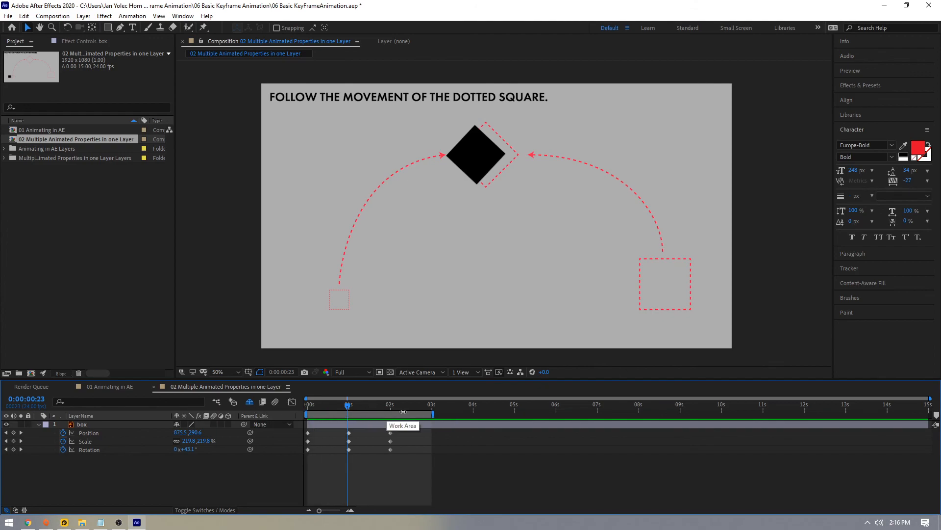
pyautogui.moveTo(433, 414); pyautogui.dragTo(428, 413)
# Step: Play the work area from the first frame and turn on motion blur for the box layer
pyautogui.press('Home')
pyautogui.press('space')
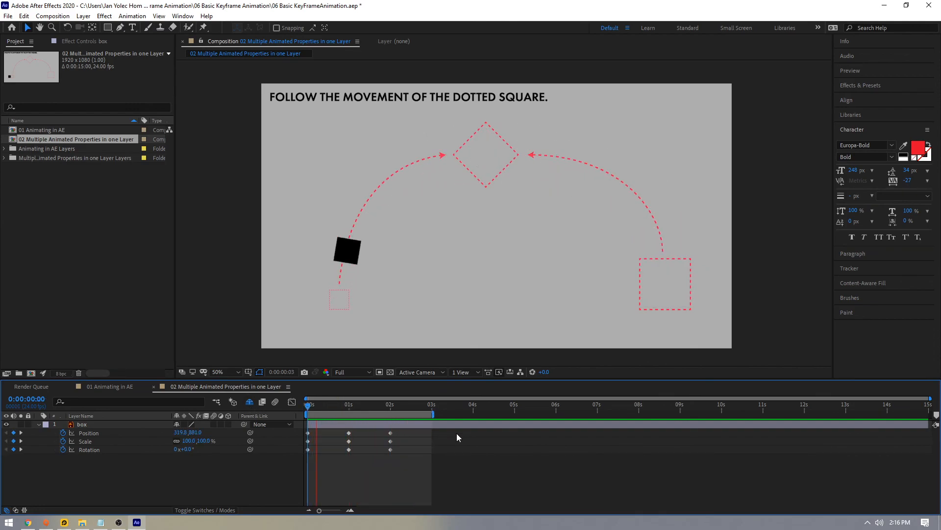
pyautogui.click(214, 424)
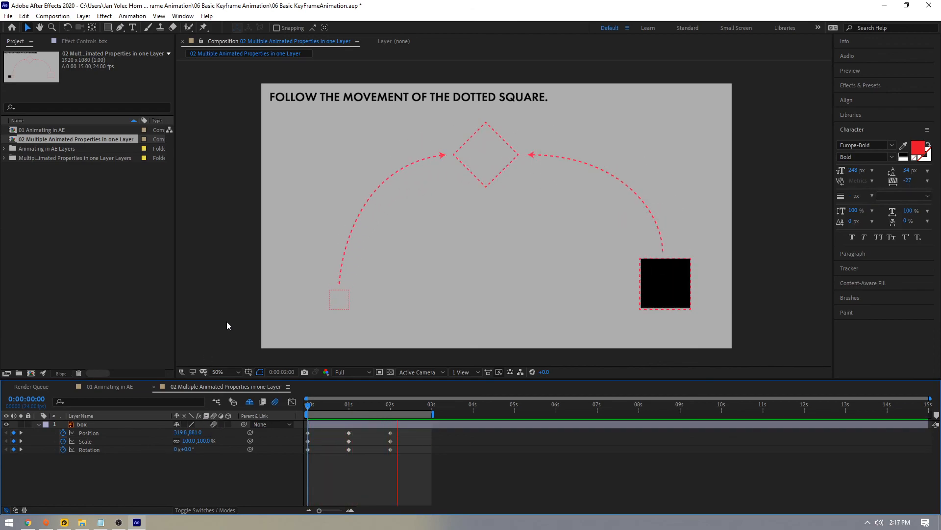